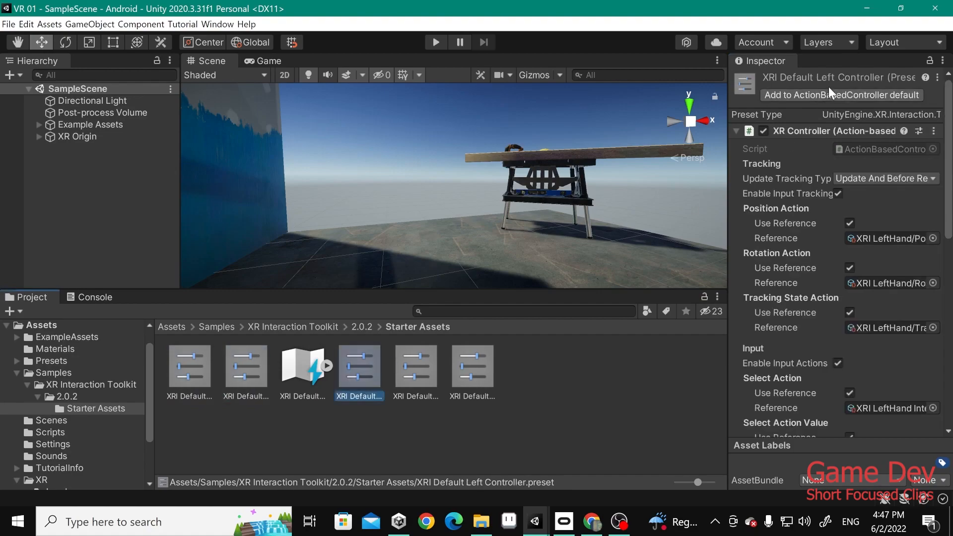
# Step: Add the XRI Default Left Controller, Right Controller and Snap Turn presets as defaults for their component types
pyautogui.click(829, 93)
pyautogui.click(401, 382)
pyautogui.press('Right')
pyautogui.click(829, 92)
# Step: Create an empty game object at the root of SampleScene and name it XR Interaction Manager
pyautogui.rightClick(89, 189)
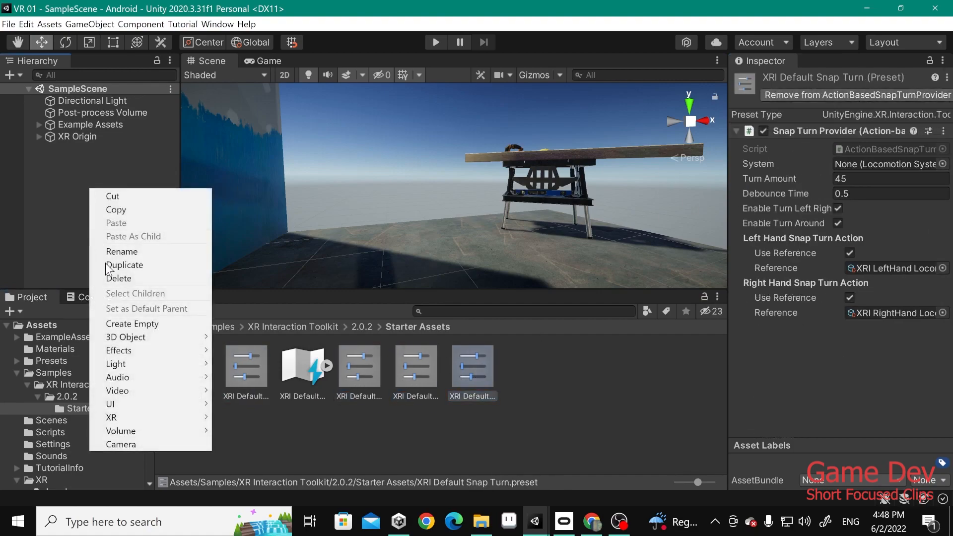
pyautogui.click(131, 323)
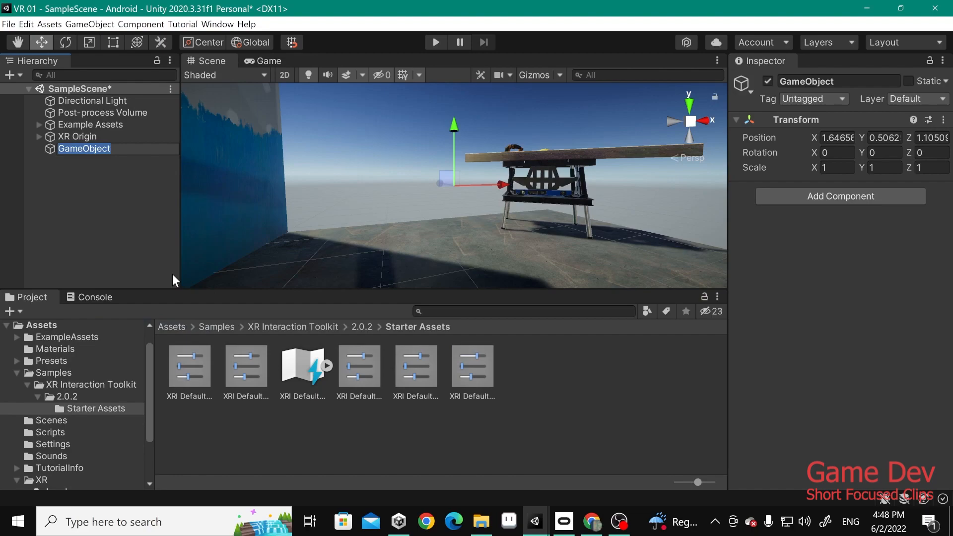
pyautogui.write('XR Interaction Manager')
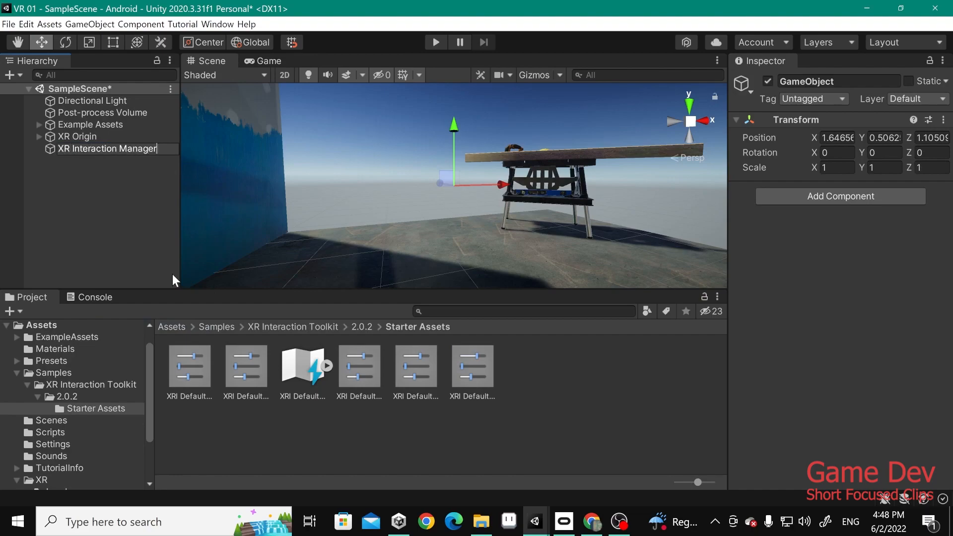
# Step: Add the XR Interaction Manager component to the XR Interaction Manager object
pyautogui.click(889, 196)
pyautogui.write('xr inter')
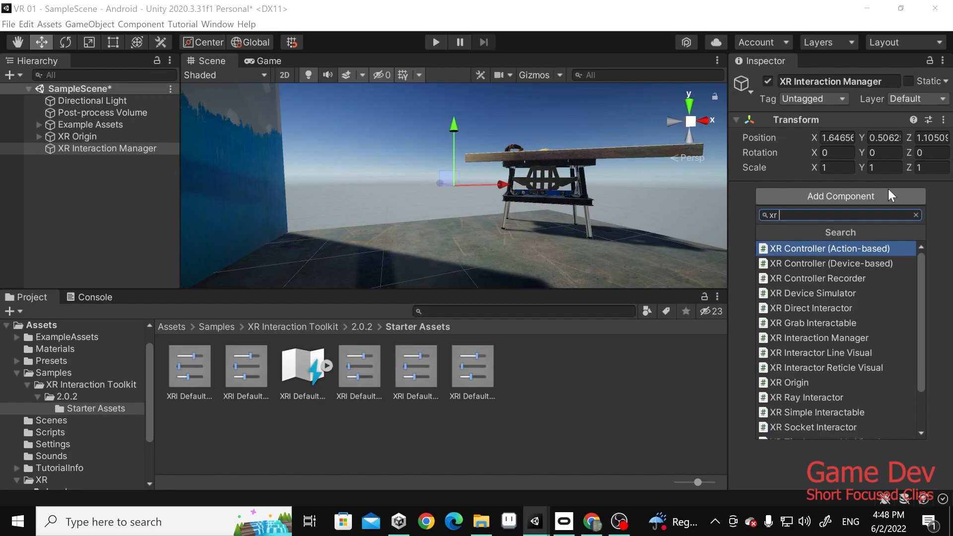
pyautogui.press('Down')
pyautogui.press('Down')
pyautogui.press('Return')
# Step: Add an Input Action Manager component and assign XRI Default Input Actions as its first action asset
pyautogui.click(863, 235)
pyautogui.write('input')
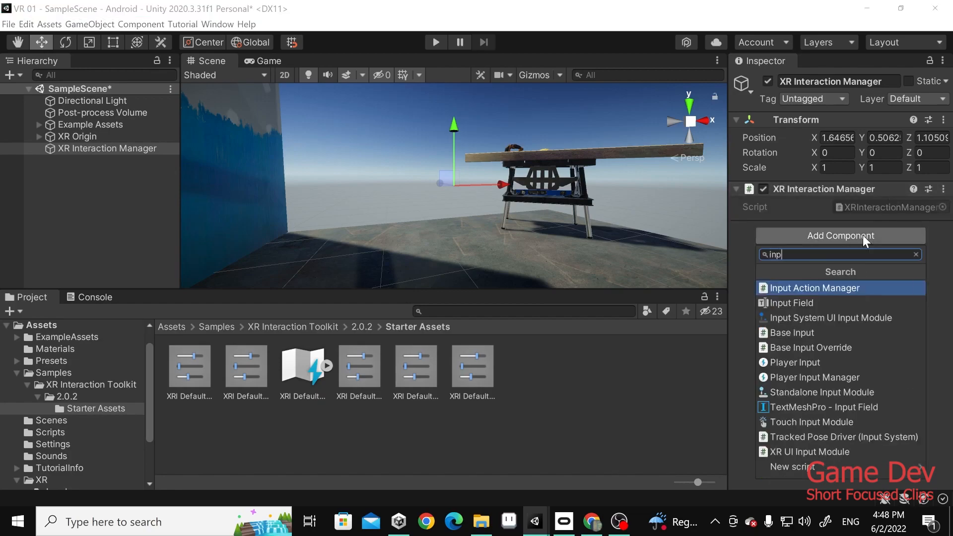
pyautogui.press('Return')
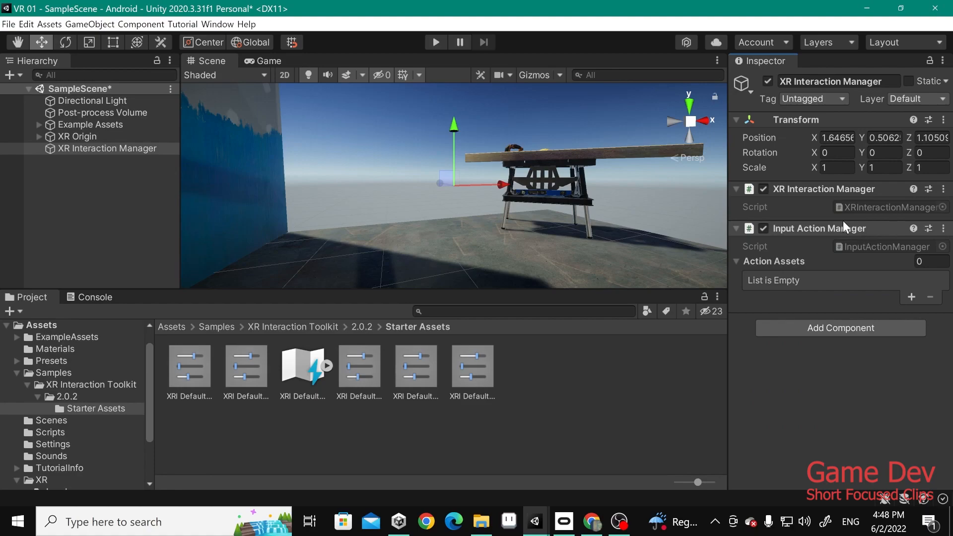
pyautogui.click(910, 297)
pyautogui.click(941, 280)
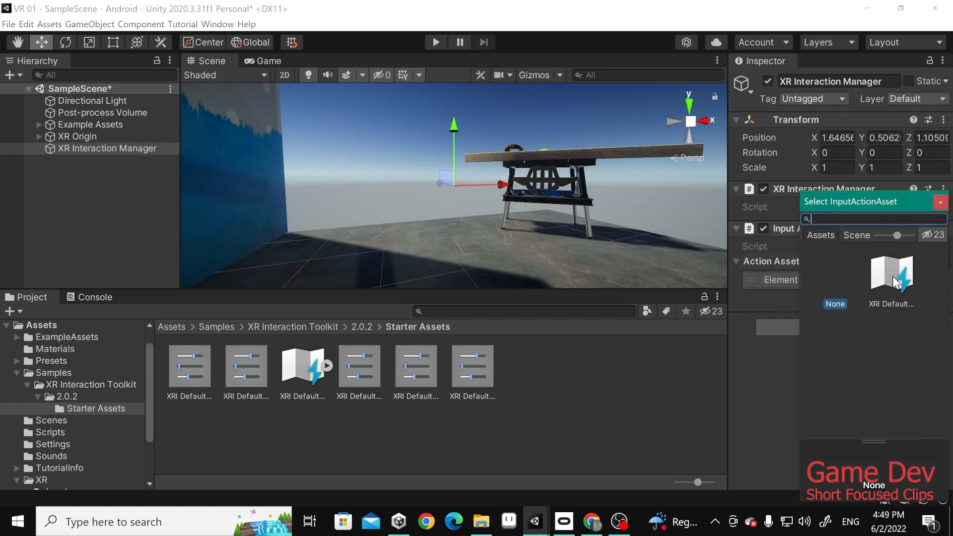
pyautogui.doubleClick(892, 275)
# Step: Create an empty child object under XR Origin's Camera Offset and name it LeftHand Controller
pyautogui.click(38, 136)
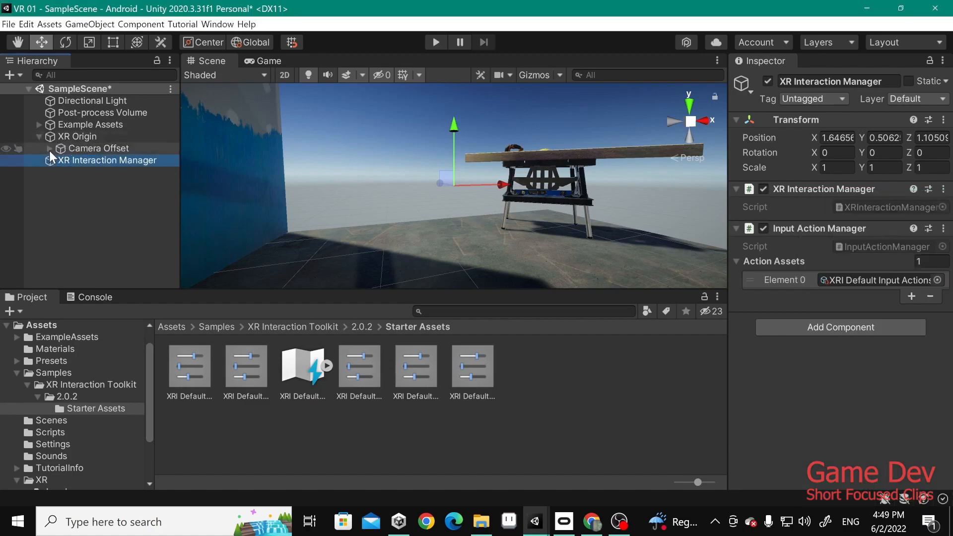
pyautogui.click(49, 149)
pyautogui.click(85, 148)
pyautogui.rightClick(88, 148)
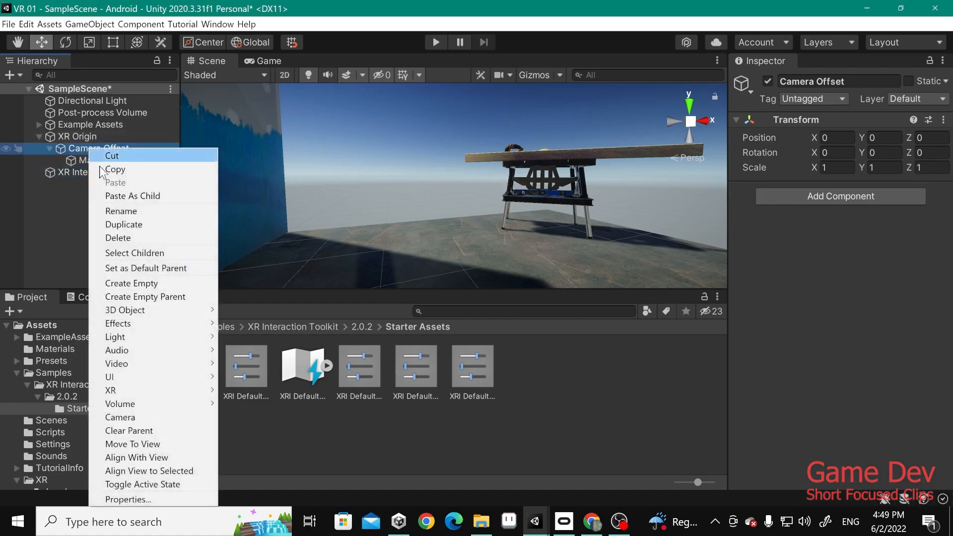
pyautogui.click(144, 283)
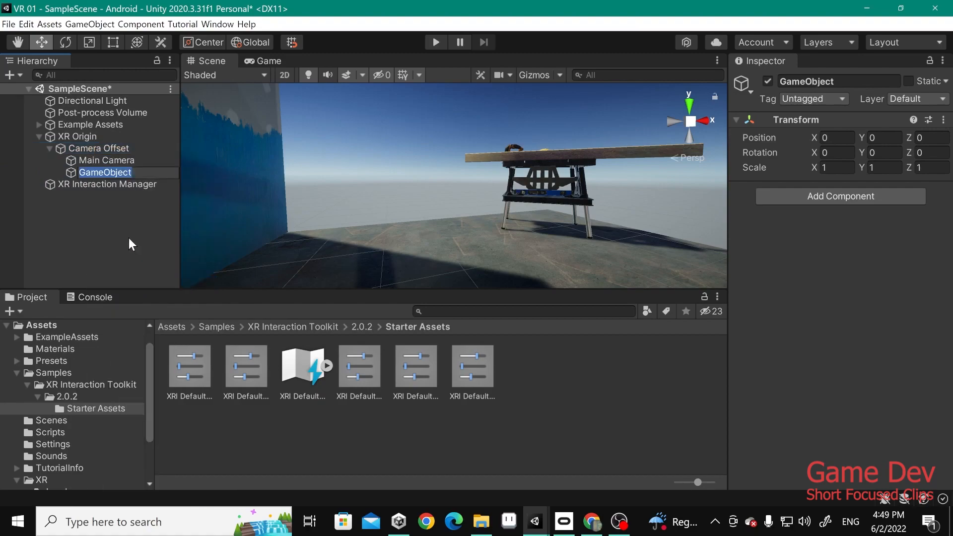
pyautogui.write('Left')
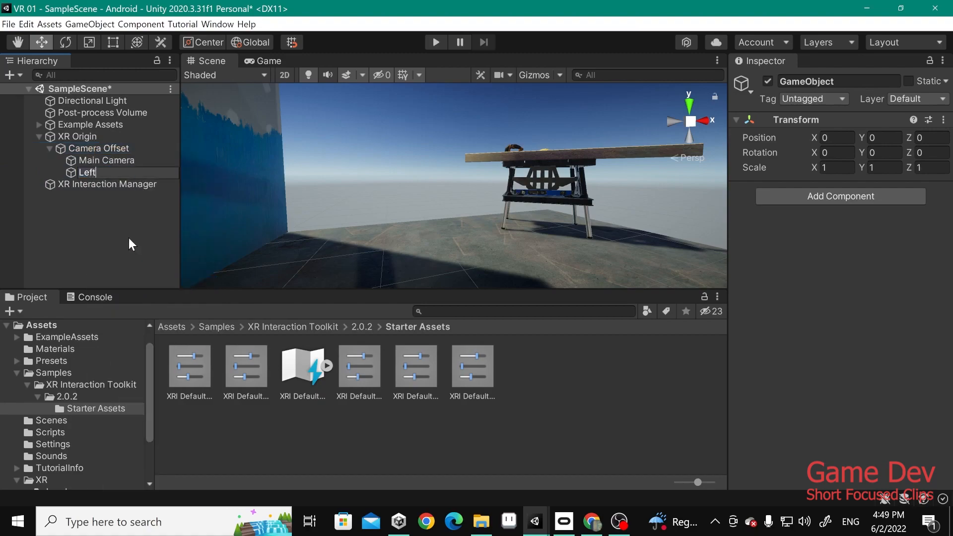
pyautogui.write('Hand Controller')
pyautogui.press('Return')
# Step: Duplicate LeftHand Controller and rename the copy RightHand Controller
pyautogui.hotkey('ctrl', 'd')
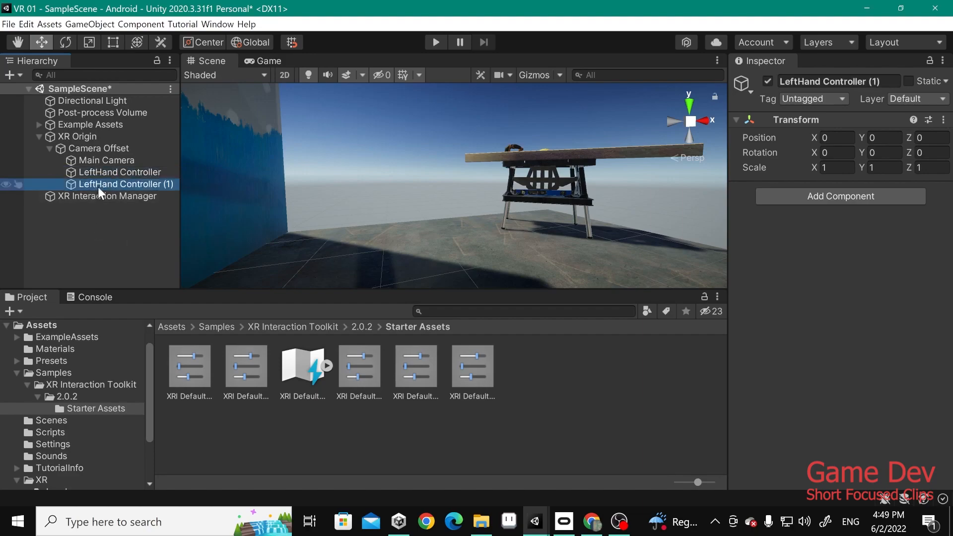
pyautogui.press('F2')
pyautogui.write('RightHand Controller')
pyautogui.press('Return')
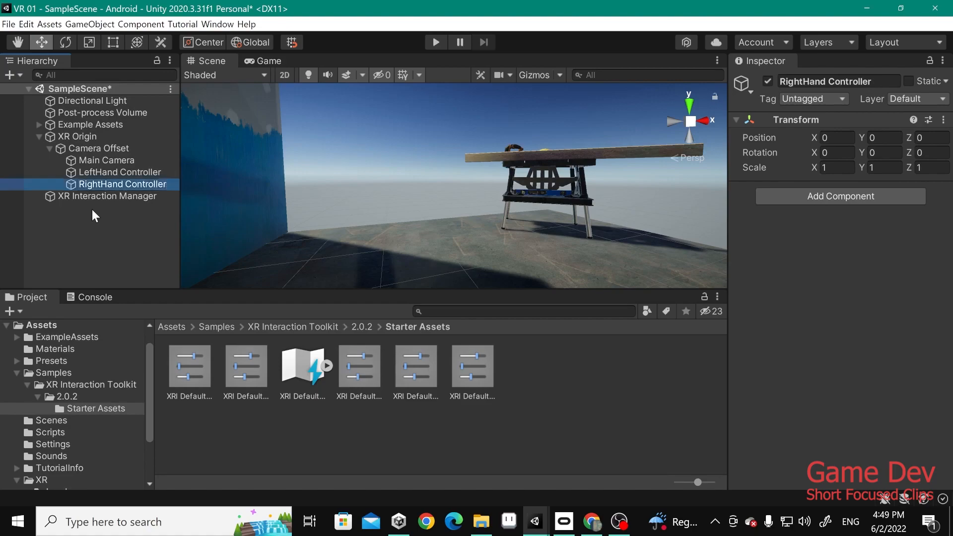
# Step: Add an XR Controller (Action-based) component to LeftHand Controller and review its action references
pyautogui.click(118, 172)
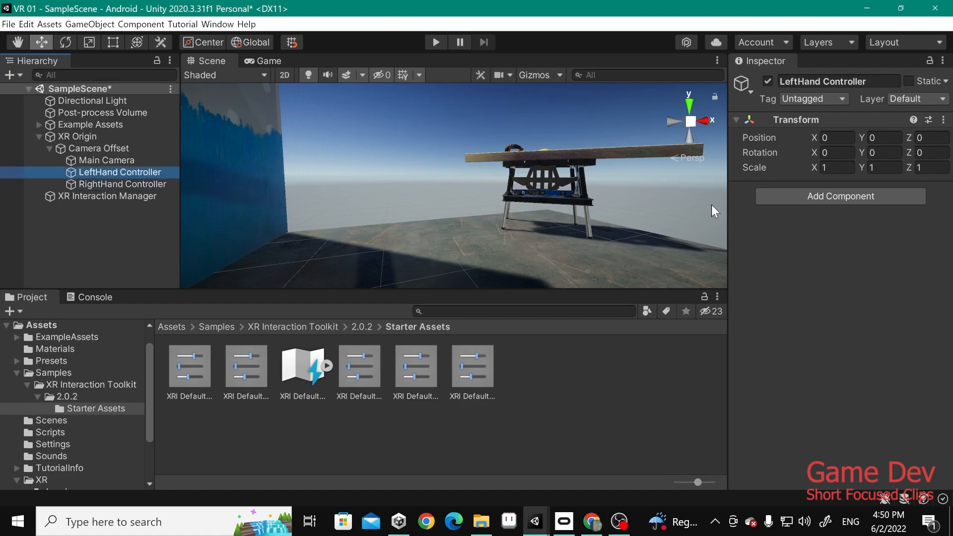
pyautogui.click(785, 196)
pyautogui.write('contr')
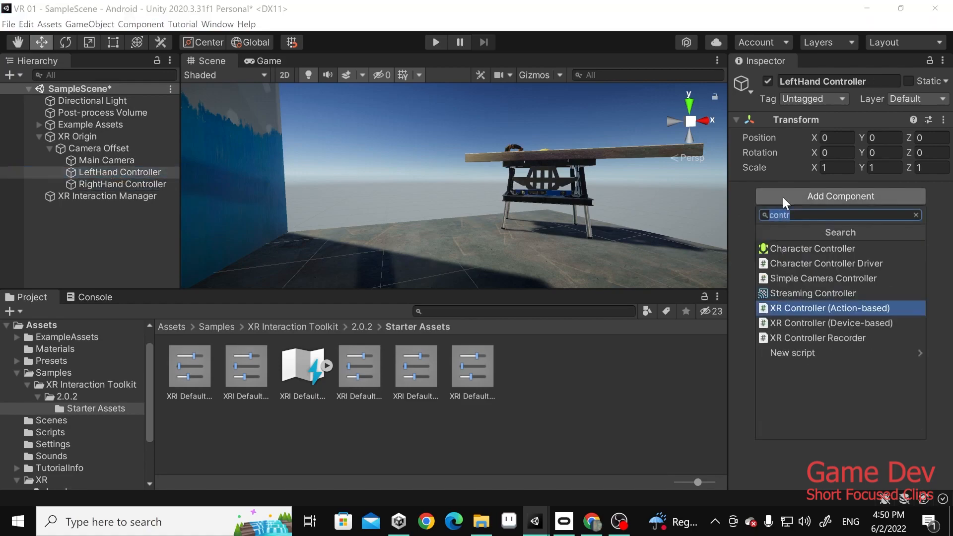
pyautogui.press('Return')
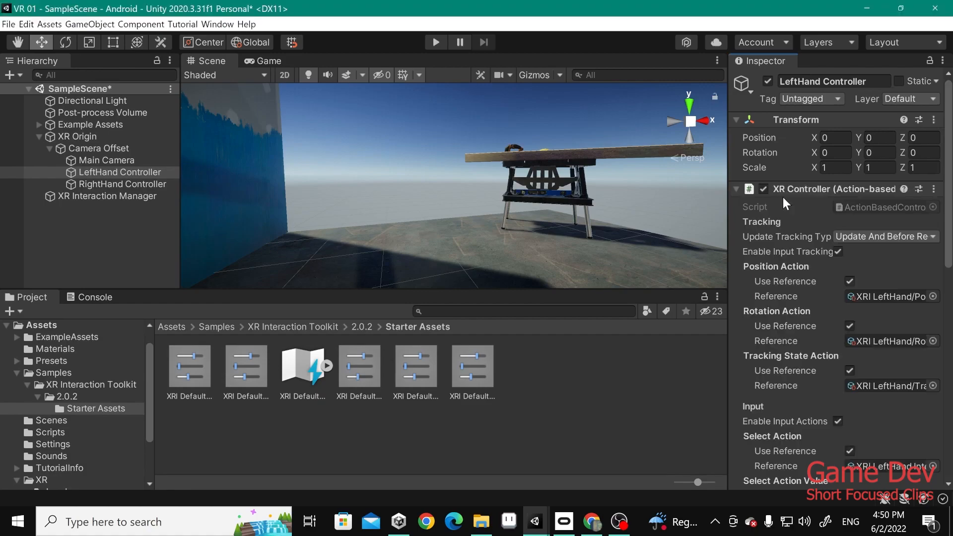
pyautogui.scroll(-10, 868, 318)
pyautogui.scroll(6, 863, 307)
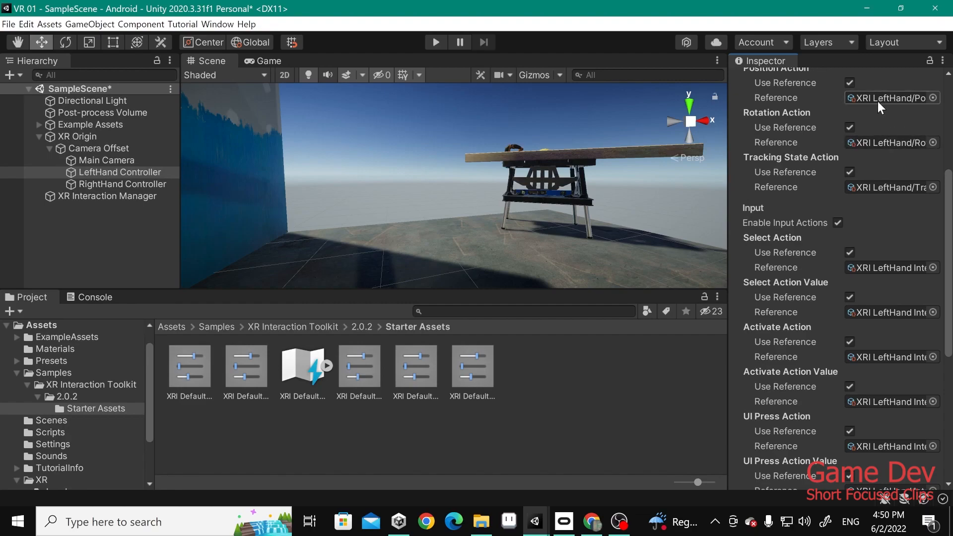
pyautogui.scroll(-5, 888, 273)
pyautogui.scroll(15, 888, 364)
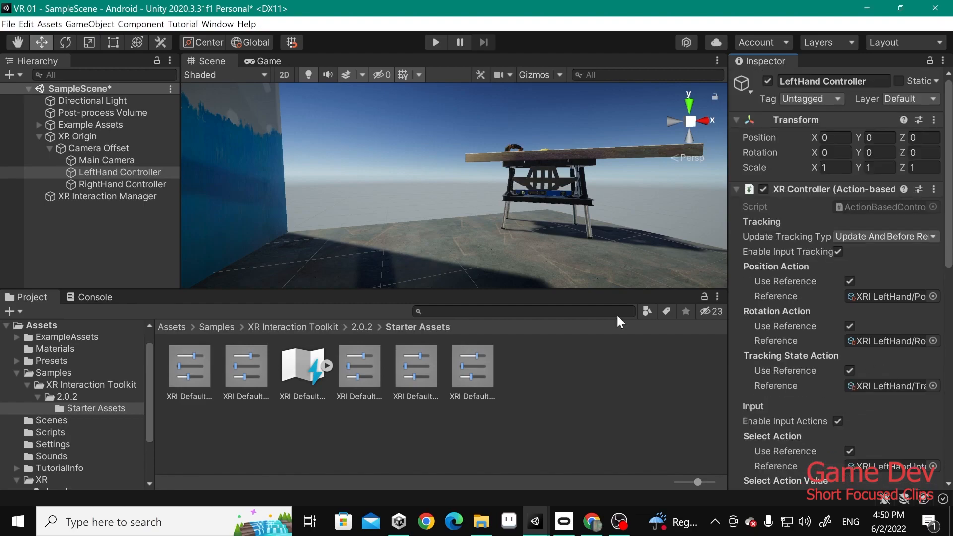
# Step: Add an XR Controller (Action-based) component to RightHand Controller and review its action references
pyautogui.click(138, 183)
pyautogui.click(841, 196)
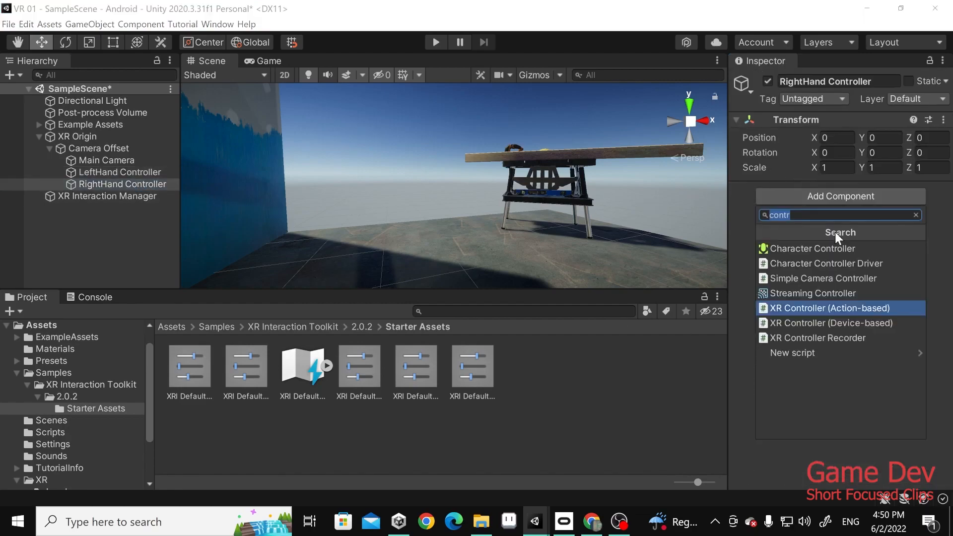
pyautogui.write('xr con')
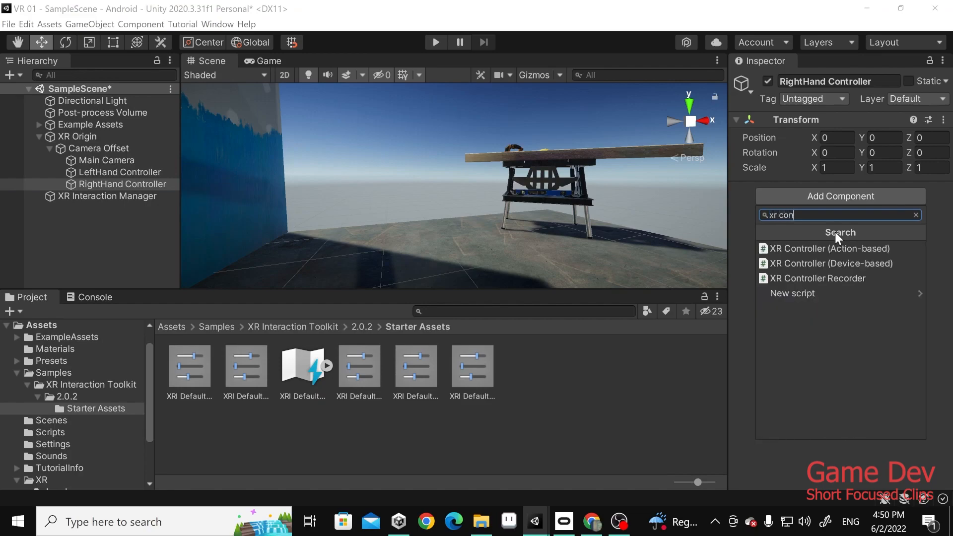
pyautogui.click(835, 248)
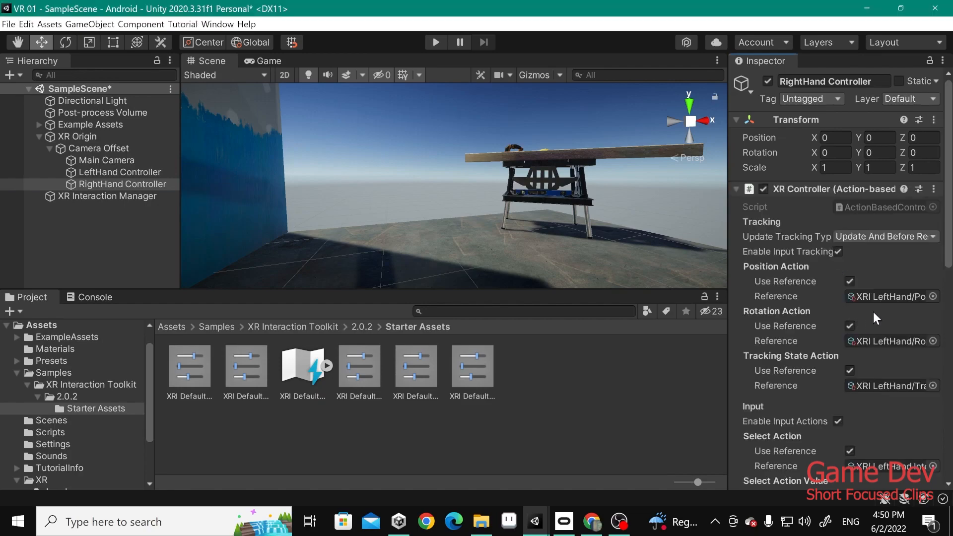
pyautogui.scroll(-15, 884, 342)
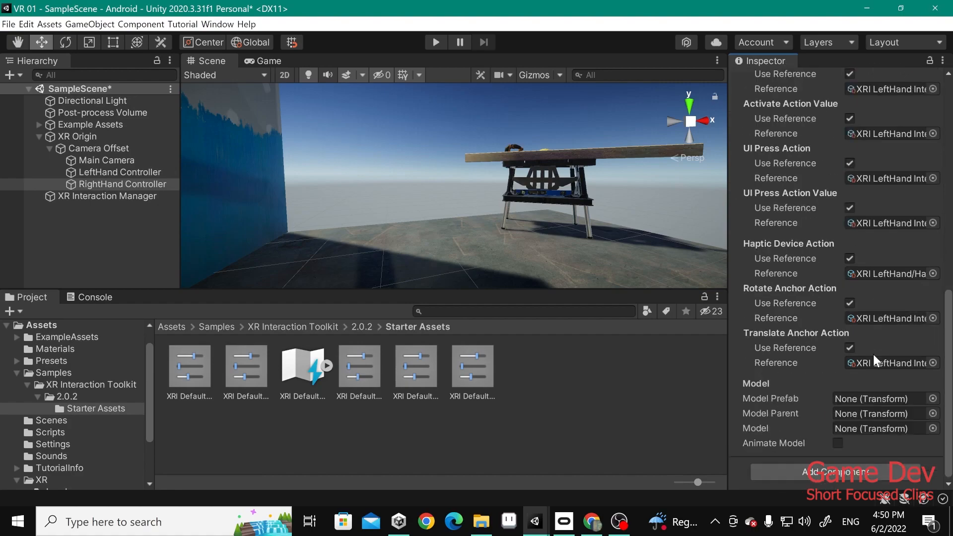
pyautogui.scroll(15, 874, 355)
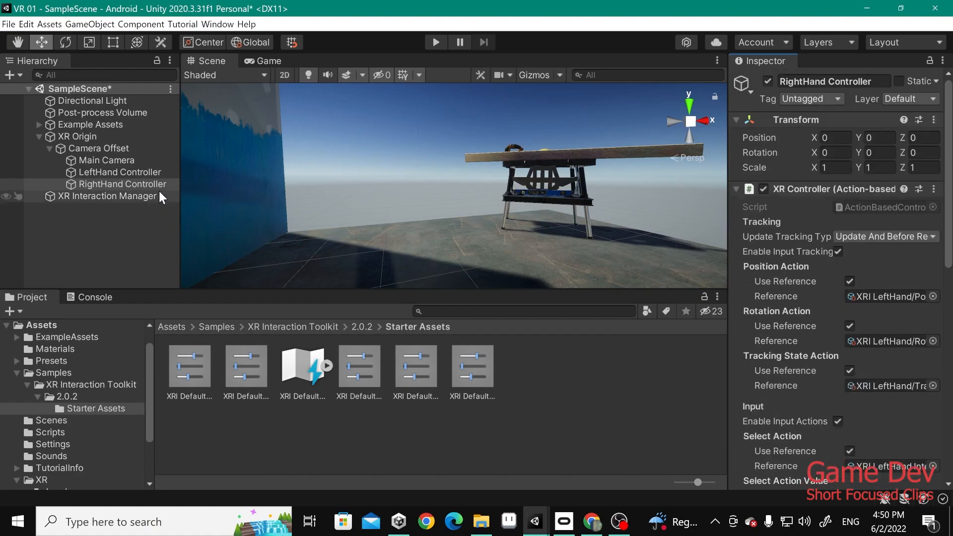
# Step: In the project's Preset Manager, set the ActionBasedController filters to "right" for the right controller preset and "left" for the left one
pyautogui.click(30, 23)
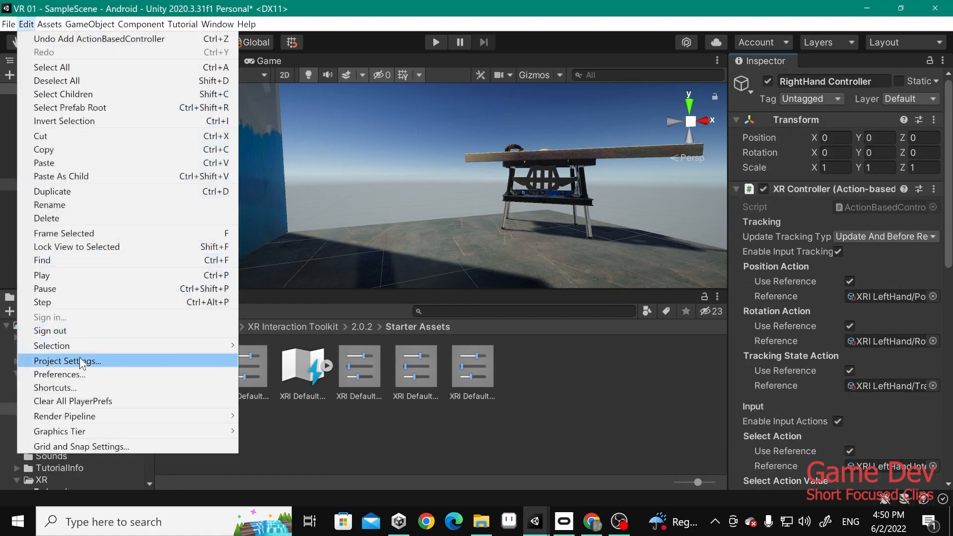
pyautogui.click(79, 356)
pyautogui.click(272, 206)
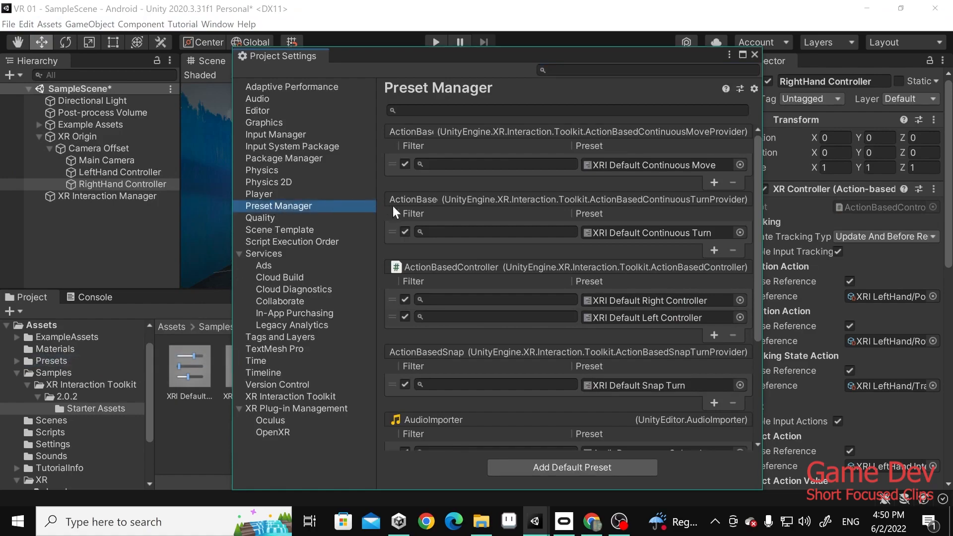
pyautogui.scroll(-3, 392, 205)
pyautogui.click(446, 210)
pyautogui.write('r')
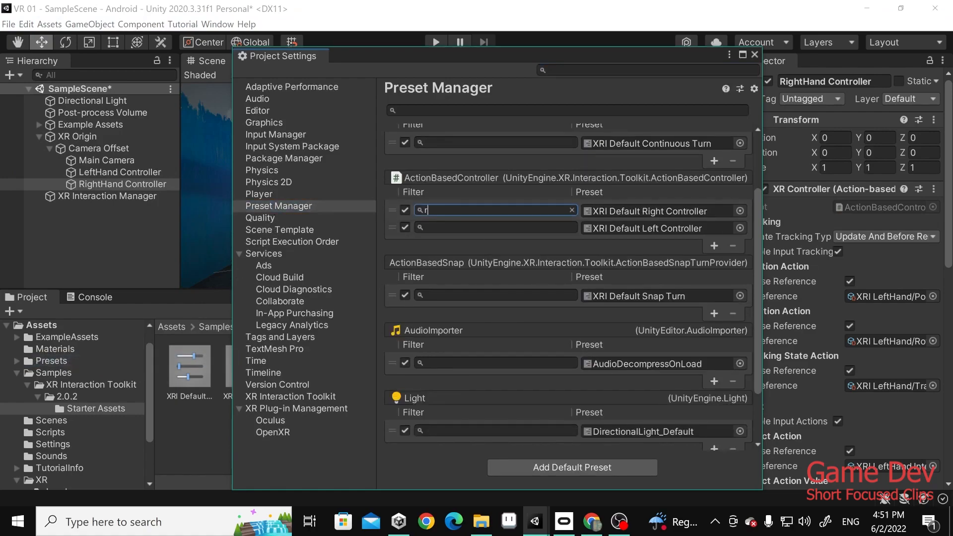
pyautogui.write('ight')
pyautogui.click(469, 227)
pyautogui.write('left')
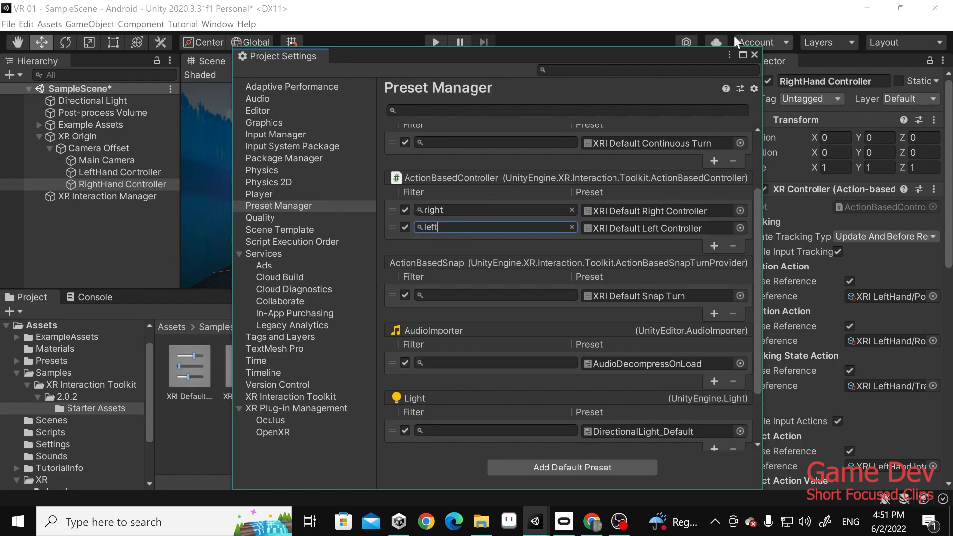
pyautogui.click(754, 55)
# Step: Reset the XR Controller component on RightHand Controller and check its action references
pyautogui.rightClick(916, 189)
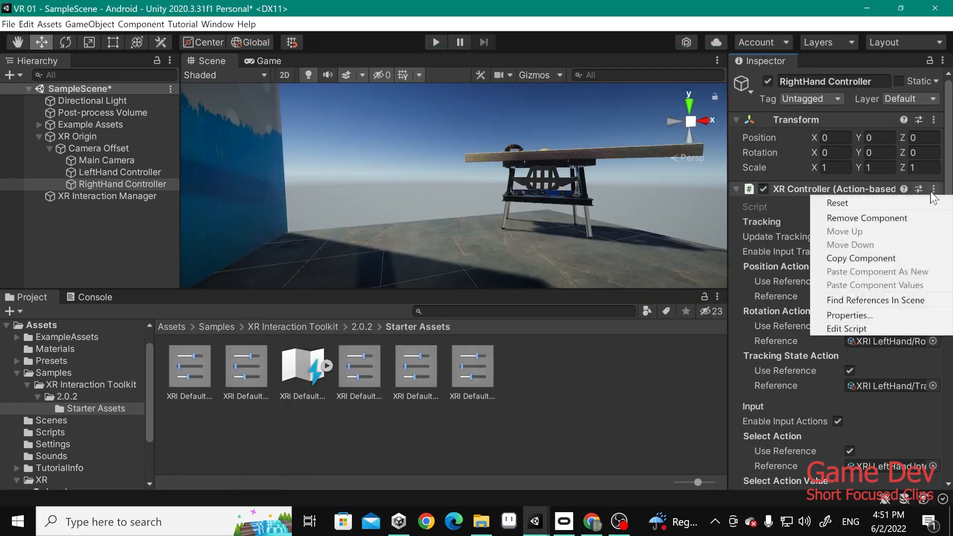
pyautogui.click(909, 202)
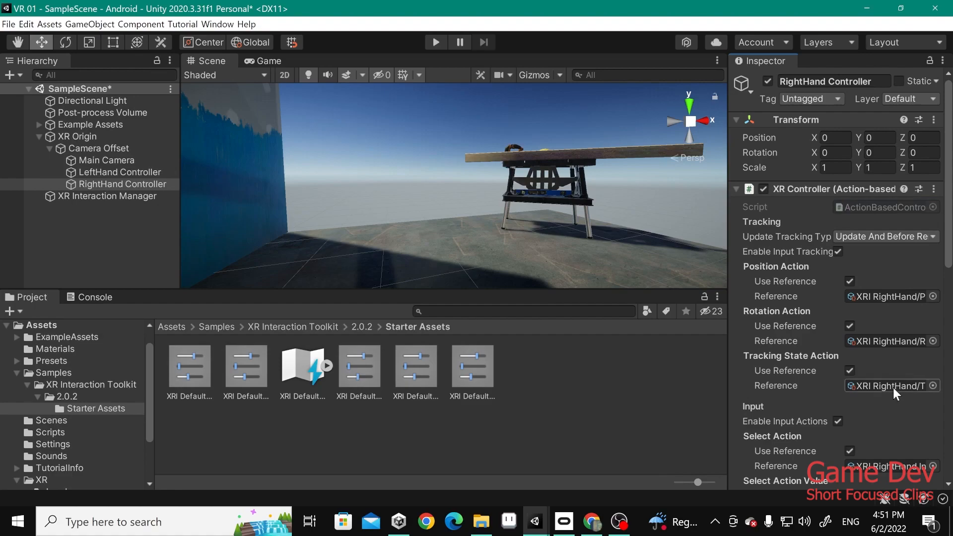
pyautogui.scroll(-5, 885, 322)
pyautogui.scroll(-4, 883, 347)
pyautogui.scroll(9, 884, 376)
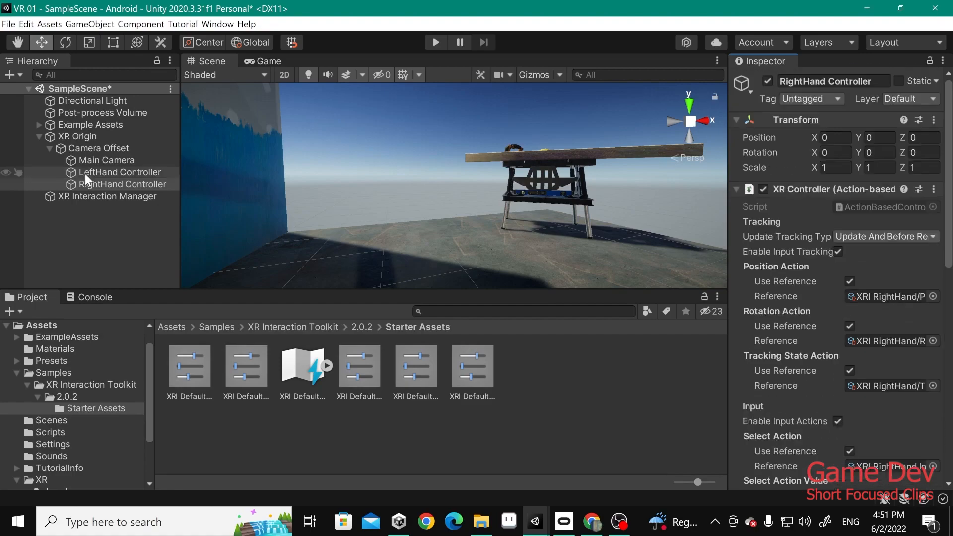
# Step: Add an XR Ray Interactor component to LeftHand Controller and RightHand Controller together
pyautogui.keyDown('ctrl'); pyautogui.click(87, 174); pyautogui.keyUp('ctrl')
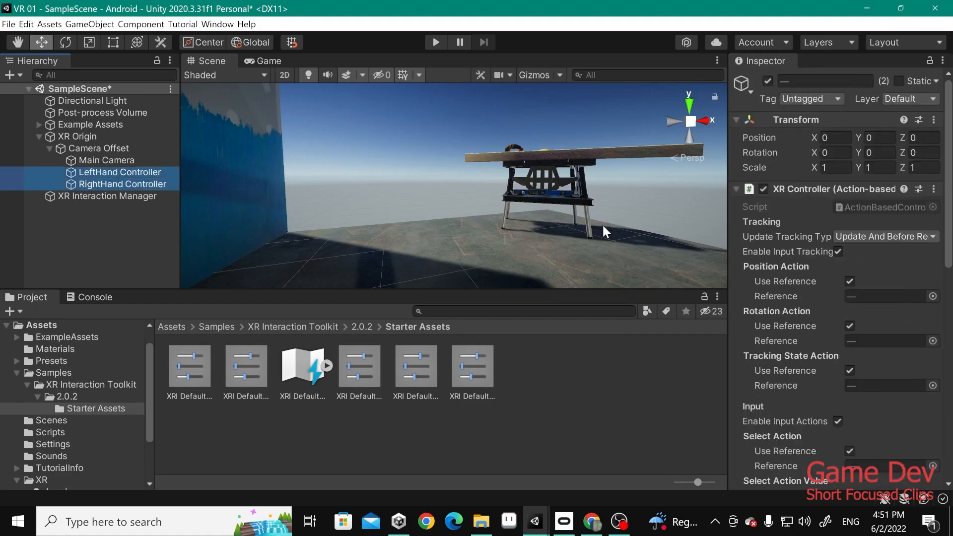
pyautogui.click(739, 189)
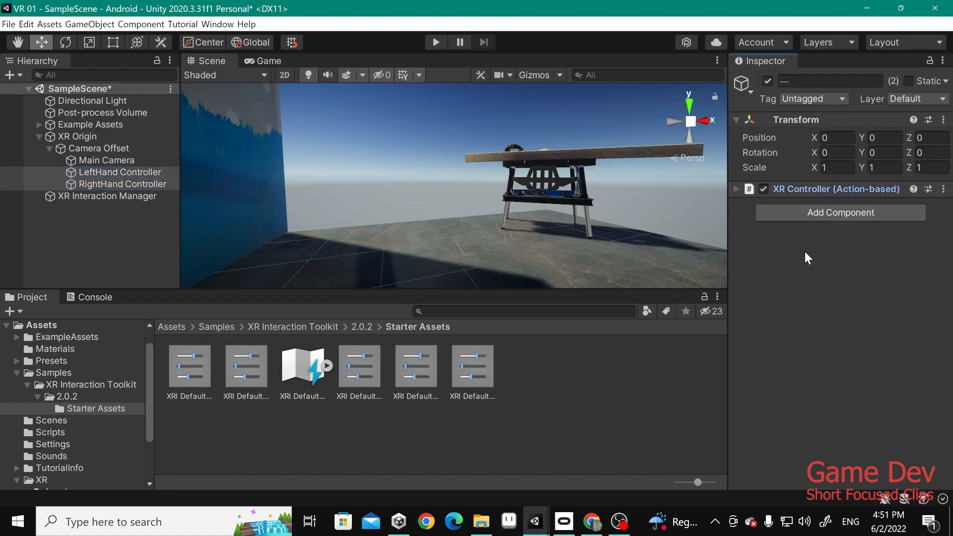
pyautogui.click(816, 218)
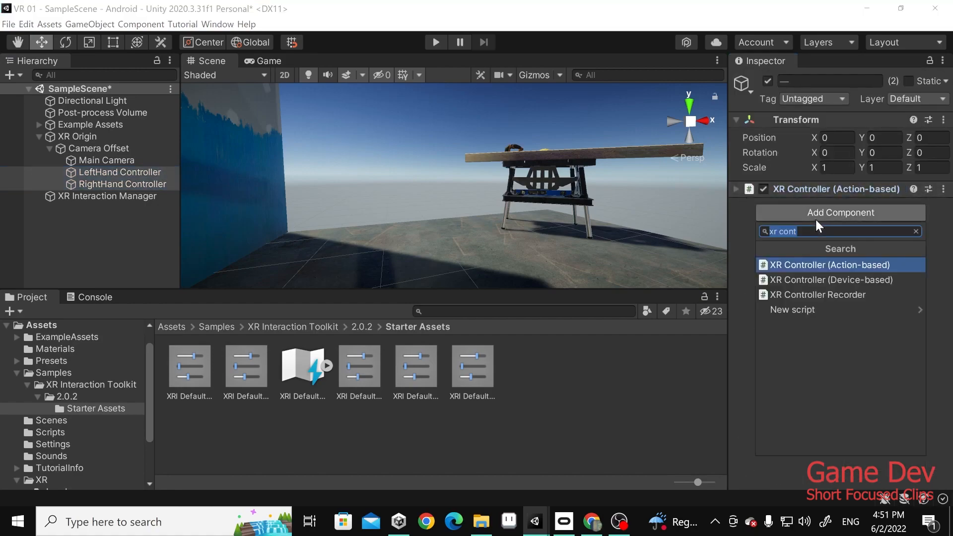
pyautogui.write('xr ray')
pyautogui.press('Return')
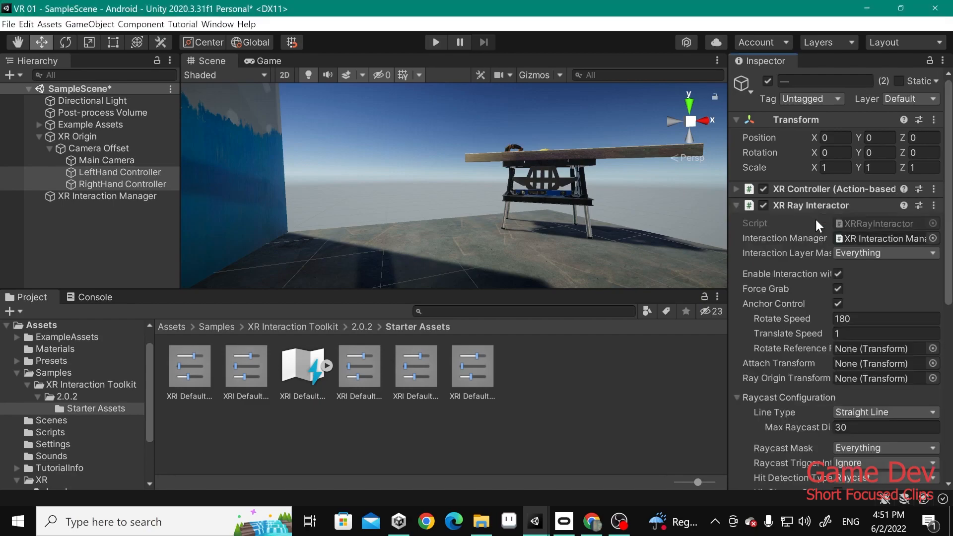
# Step: Collapse the XR Ray Interactor and add the component found by searching "line" to both hand controllers
pyautogui.click(740, 206)
pyautogui.click(810, 232)
pyautogui.write('line')
pyautogui.press('Return')
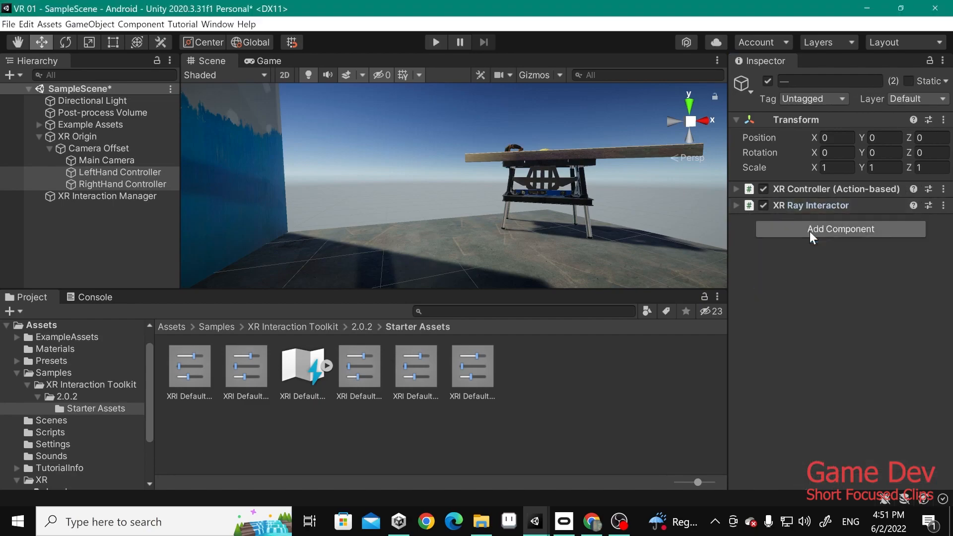
# Step: Add an XR Interactor Line Visual component to both hand controllers
pyautogui.click(811, 246)
pyautogui.write('xr inter')
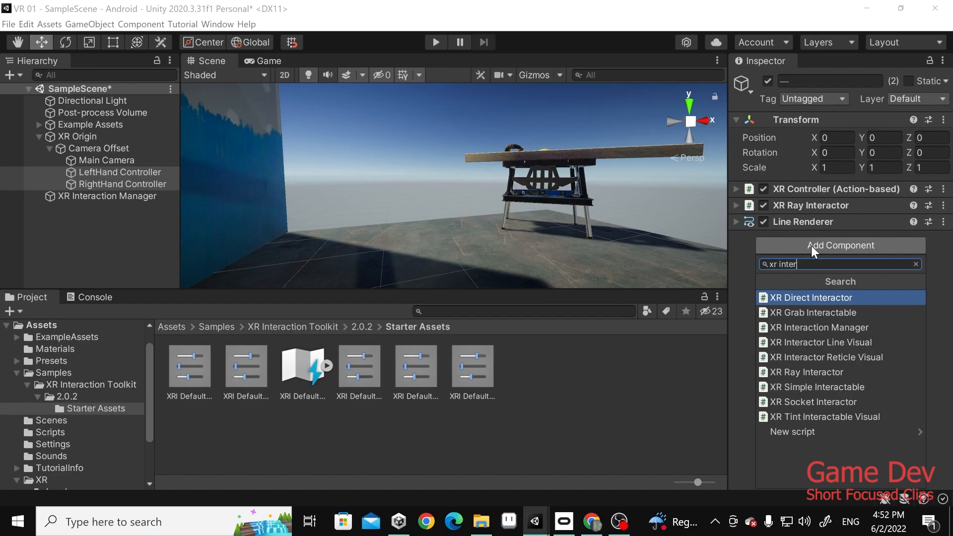
pyautogui.press('Escape')
# Step: Expand the Line Renderer on both hand controllers and set the line width to 0.02
pyautogui.click(735, 221)
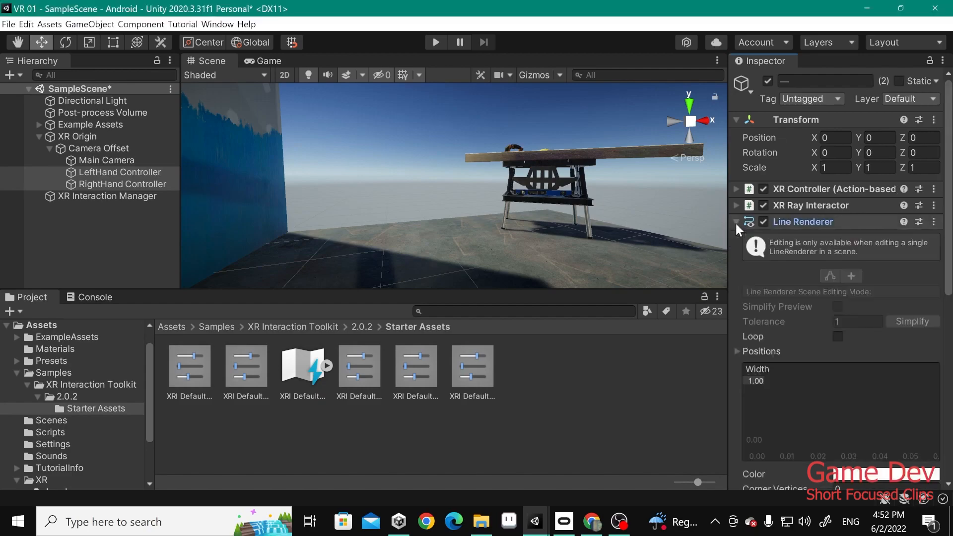
pyautogui.scroll(-5, 809, 314)
pyautogui.scroll(5, 797, 299)
pyautogui.click(756, 382)
pyautogui.write('0.02')
pyautogui.press('Return')
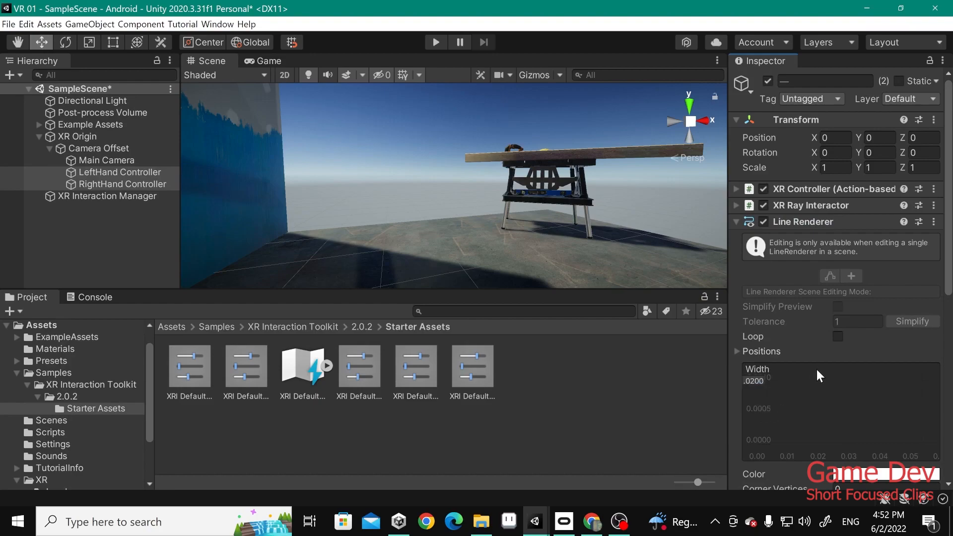
# Step: Set the Line Renderer's Corner Vertices and End Cap Vertices to 4
pyautogui.scroll(-6, 817, 369)
pyautogui.click(857, 221)
pyautogui.write('4')
pyautogui.press('Tab')
pyautogui.write('4')
pyautogui.hotkey('shift', 'Tab')
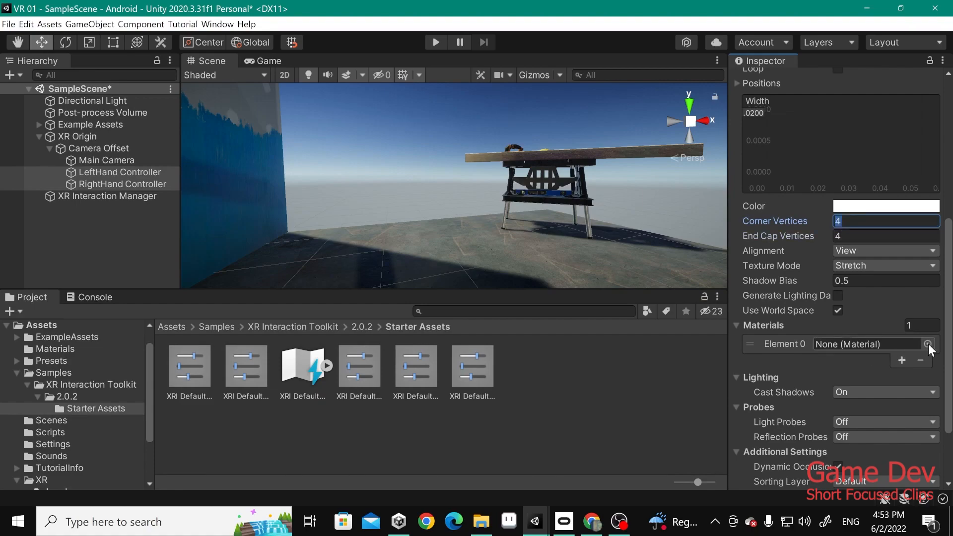
# Step: Assign the Default-Line material to the Line Renderer's Element 0 and set Cast Shadows to Off
pyautogui.click(927, 343)
pyautogui.write('defa')
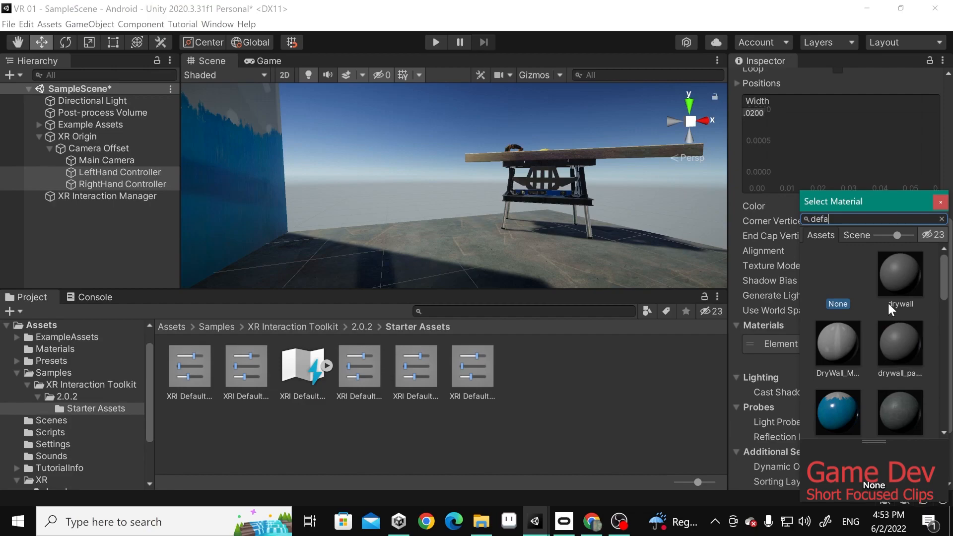
pyautogui.doubleClick(837, 343)
pyautogui.click(866, 255)
pyautogui.click(864, 271)
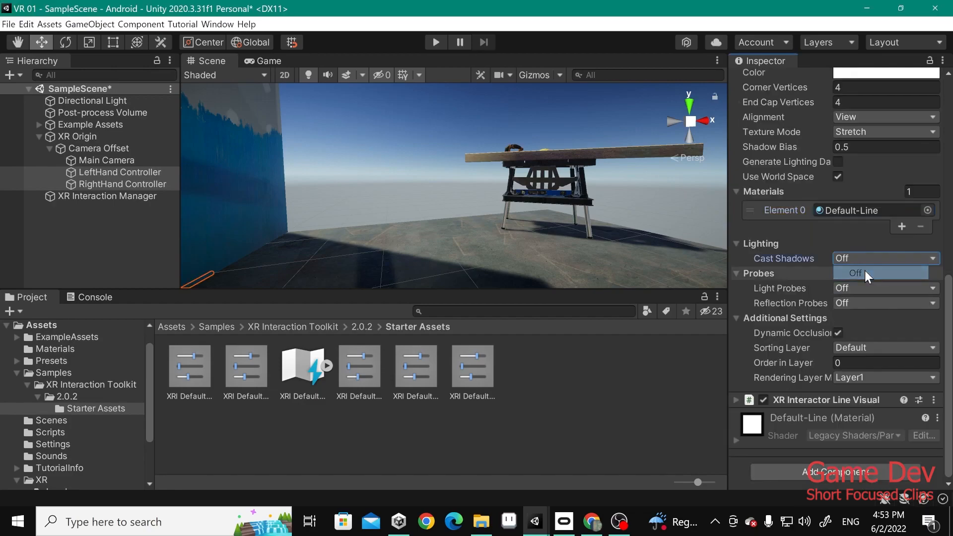
# Step: Set the Line Renderer's Order in Layer to 5 and collapse the component
pyautogui.click(866, 362)
pyautogui.write('5')
pyautogui.scroll(9, 859, 298)
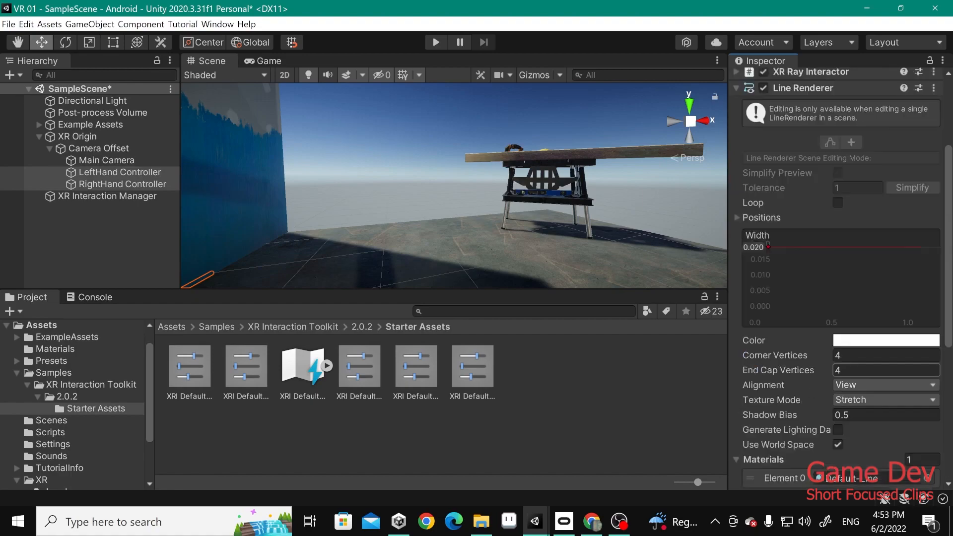
pyautogui.click(819, 218)
# Step: In the XR Ray Interactor's haptic events, enable On Select Entered with Haptic Intensity 0.5 and Duration 0.3
pyautogui.click(737, 205)
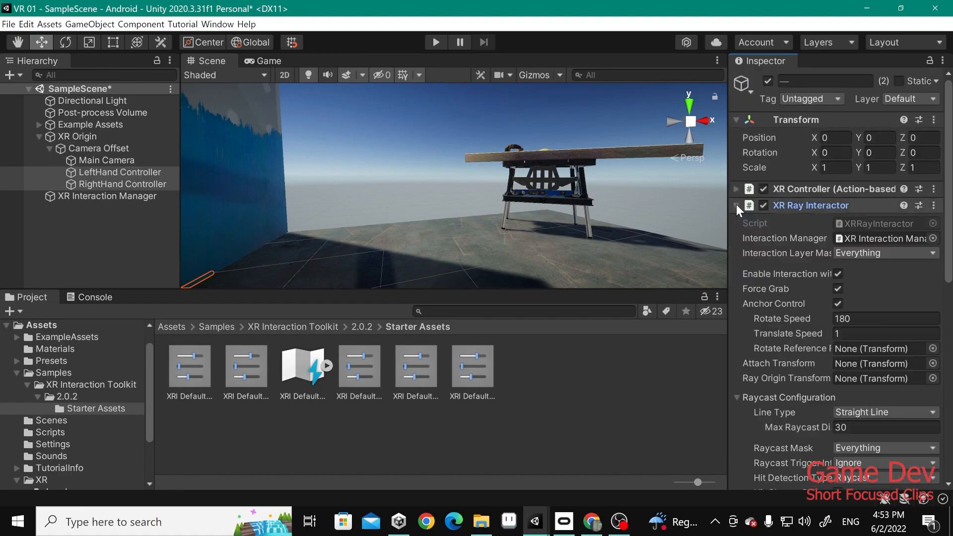
pyautogui.scroll(-5, 823, 281)
pyautogui.scroll(-3, 806, 325)
pyautogui.scroll(3, 799, 323)
pyautogui.scroll(-3, 788, 380)
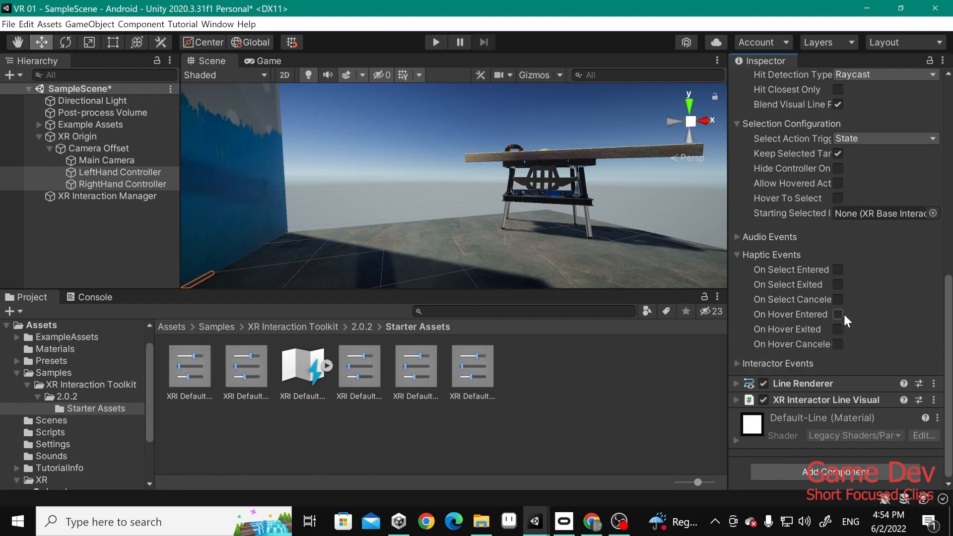
pyautogui.click(838, 270)
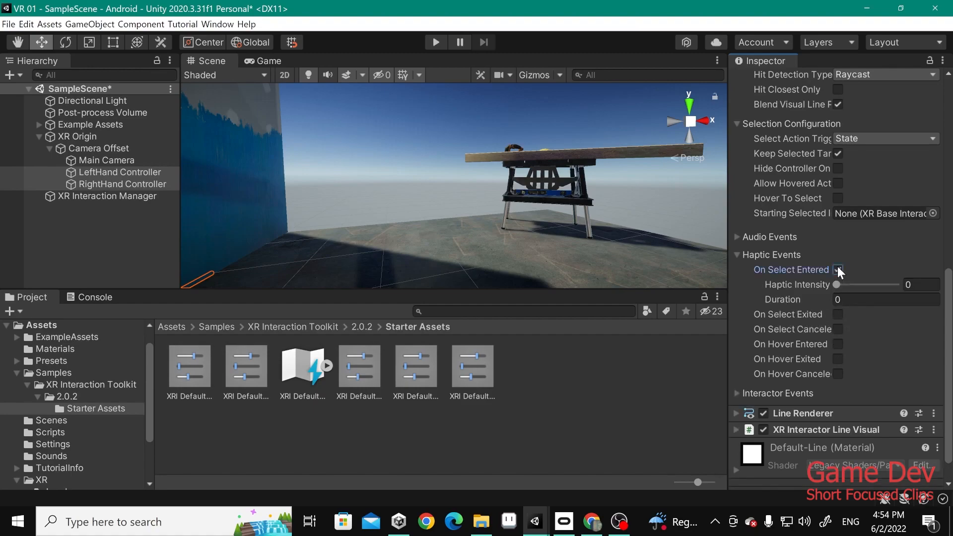
pyautogui.click(913, 284)
pyautogui.press('BackSpace')
pyautogui.write('0.5')
pyautogui.press('Tab')
pyautogui.write('.3')
# Step: Enable the On Hover Entered haptic event with Haptic Intensity 0.1 and Duration 0.1
pyautogui.click(838, 344)
pyautogui.press('Tab')
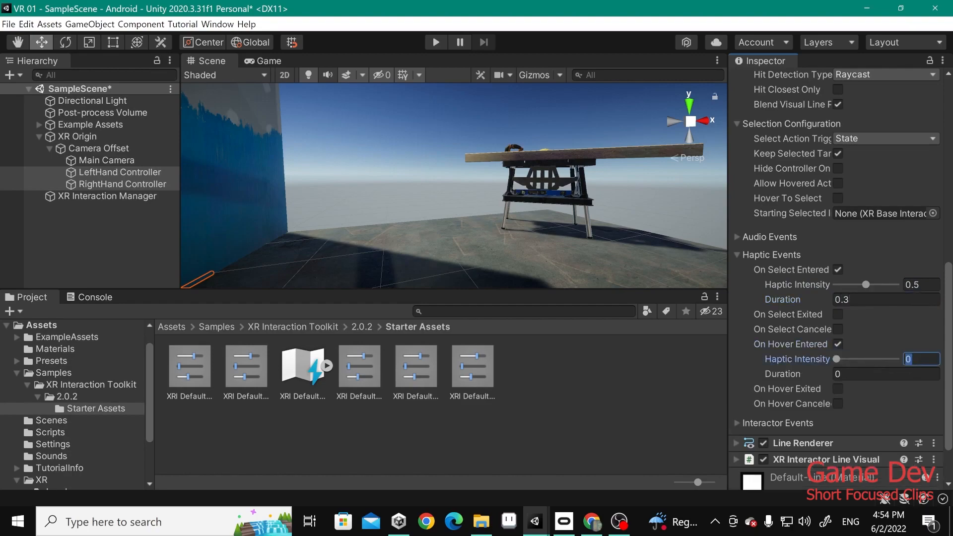
pyautogui.write('0.1')
pyautogui.press('Tab')
pyautogui.write('0.1')
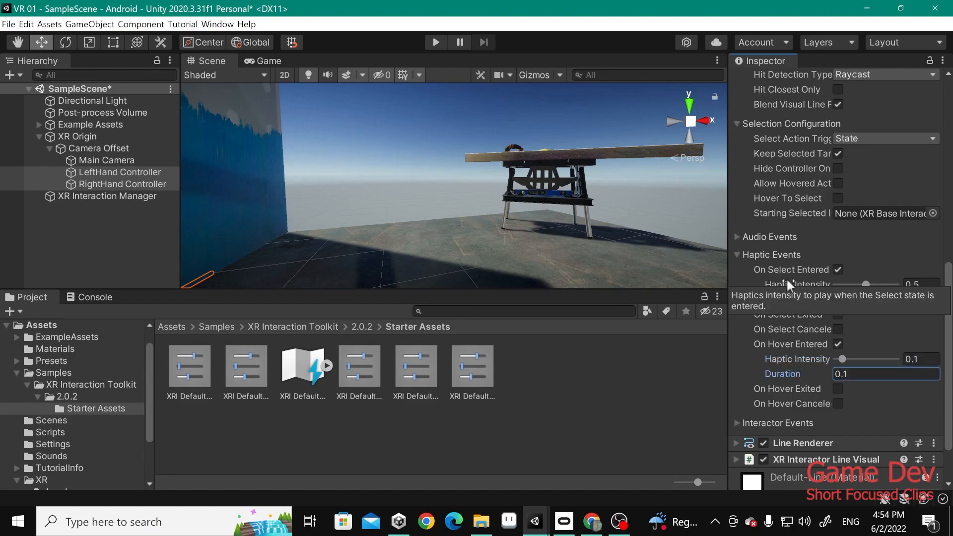
# Step: Collapse the XR Ray Interactor and examine the Model settings of XR Controller (Action-based)
pyautogui.scroll(10, 786, 278)
pyautogui.click(737, 203)
pyautogui.click(737, 188)
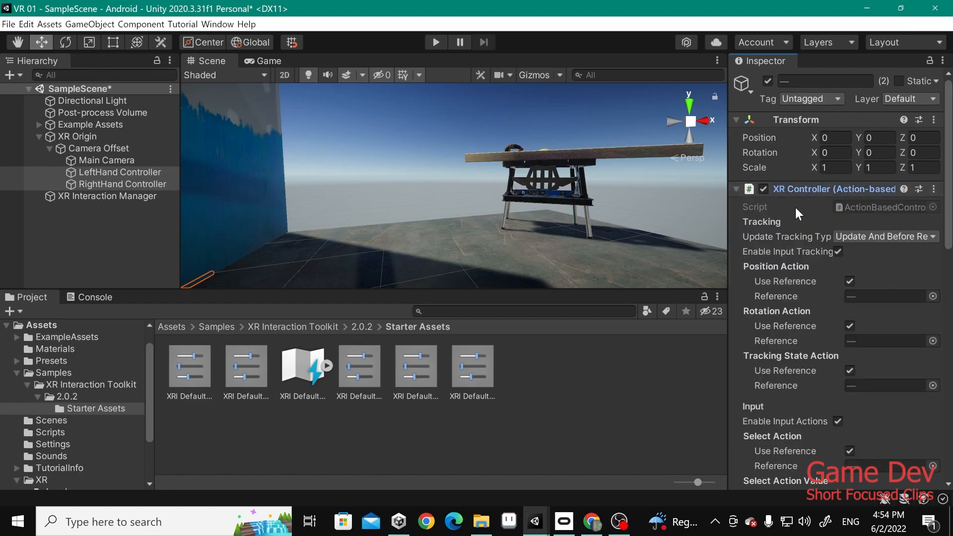
pyautogui.scroll(-10, 793, 296)
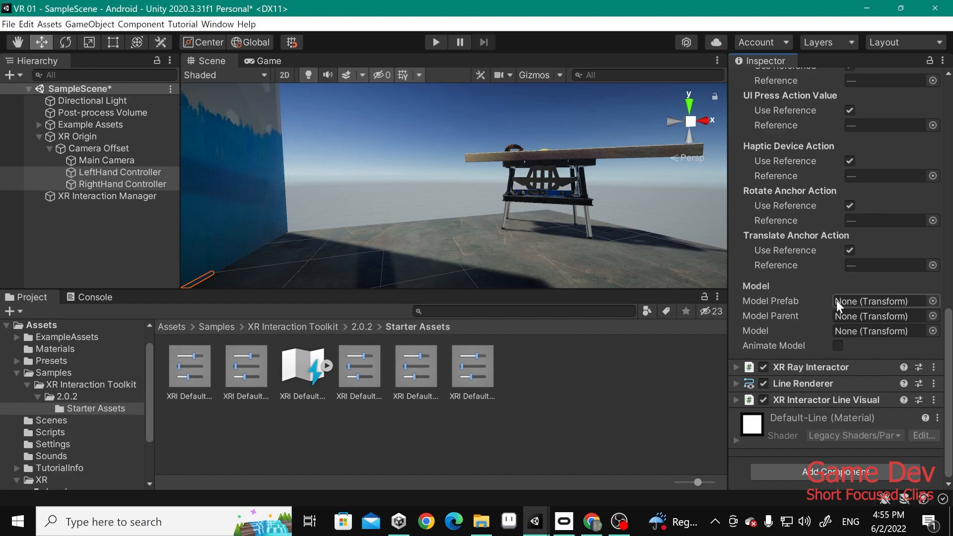
# Step: Create a 3D sphere in the scene and set its scale to 0.1 on X, Y and Z
pyautogui.rightClick(88, 233)
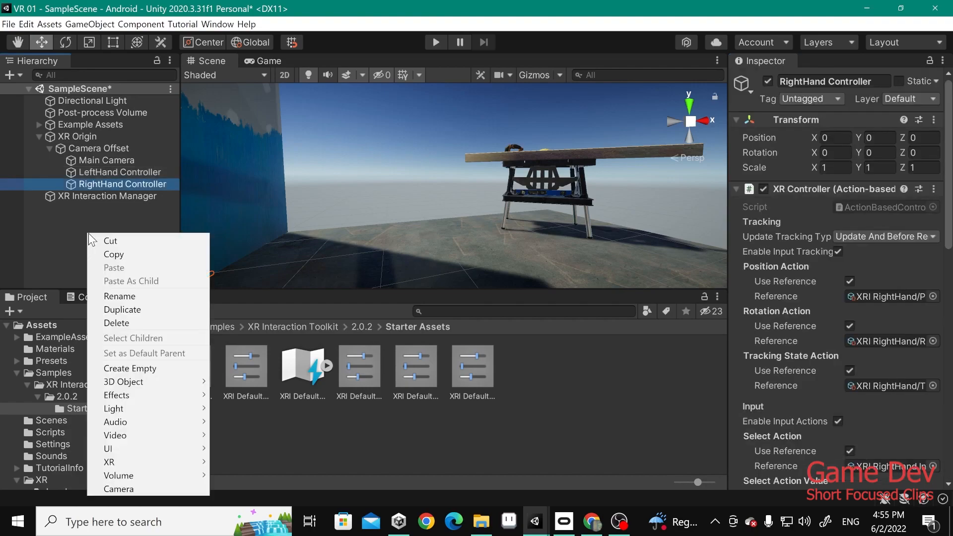
pyautogui.moveTo(123, 380)
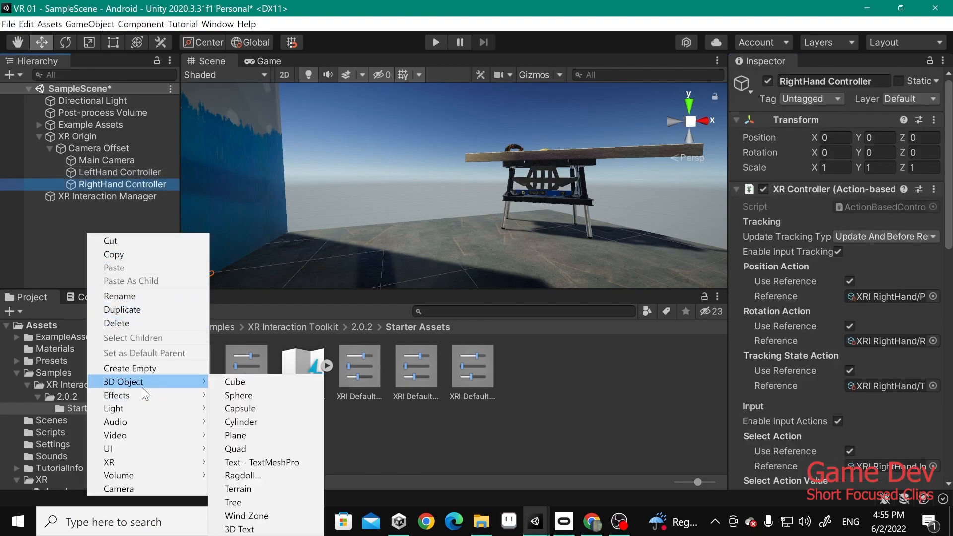
pyautogui.click(241, 395)
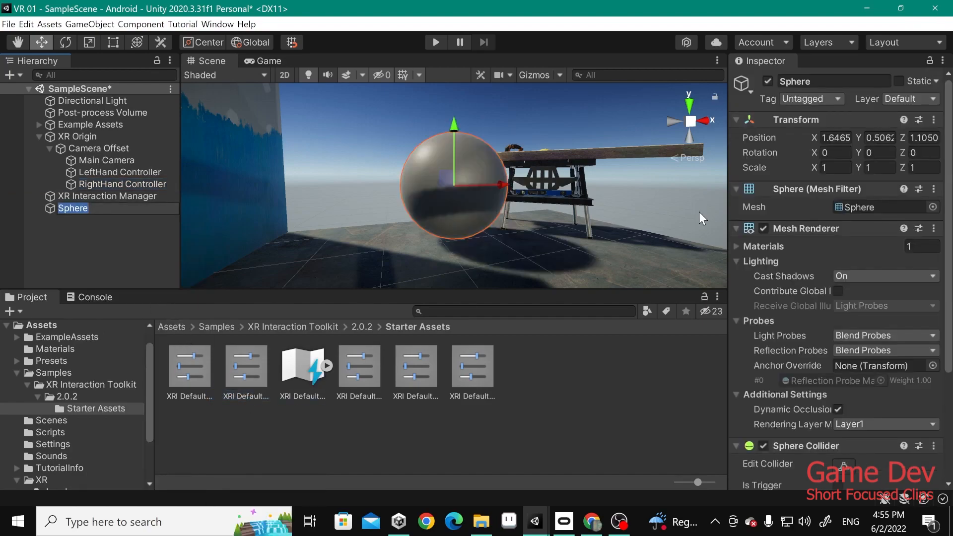
pyautogui.click(830, 168)
pyautogui.write('0.1')
pyautogui.press('Tab')
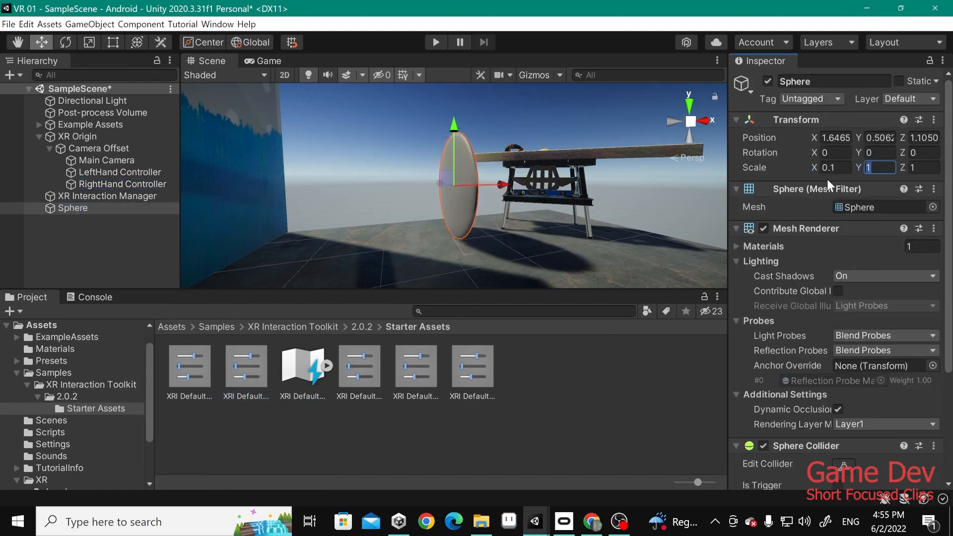
pyautogui.write('0.1')
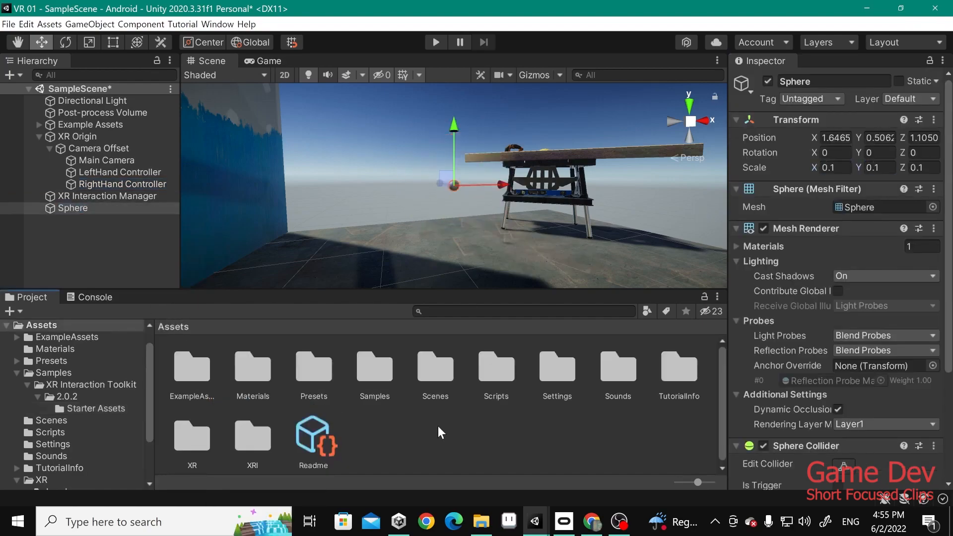
# Step: Create a folder named Prefabs inside the project's Assets folder
pyautogui.rightClick(438, 426)
pyautogui.moveTo(593, 119)
pyautogui.click(640, 45)
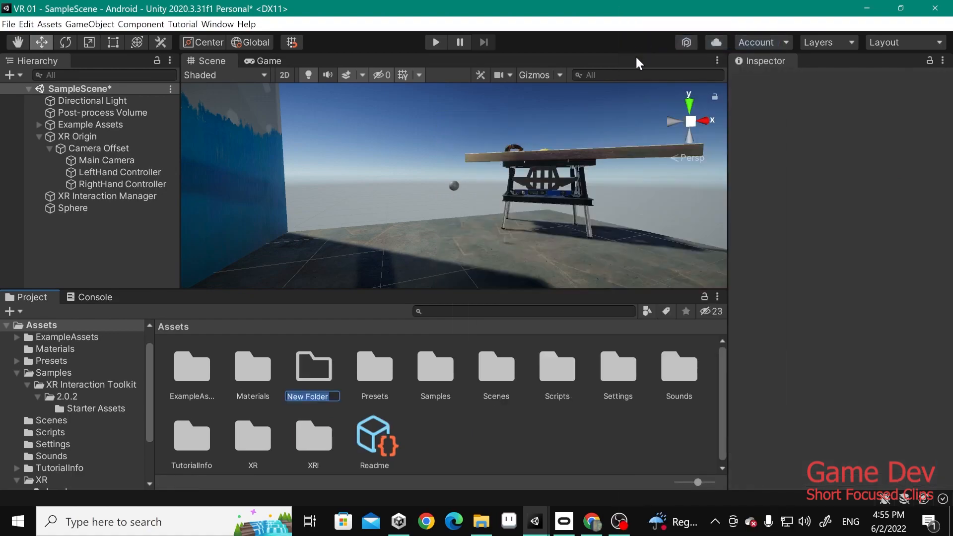
pyautogui.write('Prefabs')
pyautogui.press('Return')
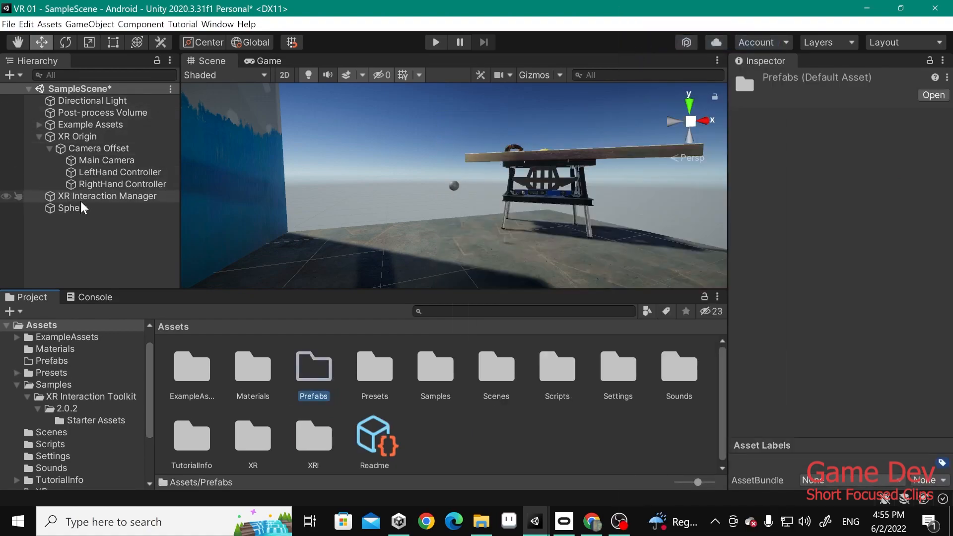
# Step: Save the sphere as a prefab in the Prefabs folder and delete the sphere from the scene
pyautogui.moveTo(84, 208); pyautogui.dragTo(313, 369)
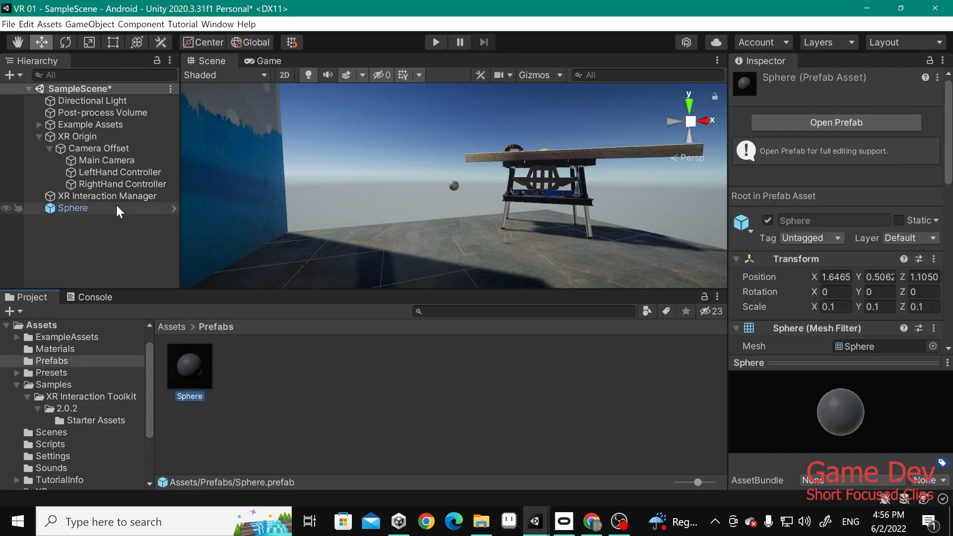
pyautogui.click(117, 207)
pyautogui.press('Delete')
# Step: Assign the Sphere prefab as the XR Controller's Model Prefab on LeftHand Controller and RightHand Controller together
pyautogui.click(119, 171)
pyautogui.keyDown('shift'); pyautogui.click(130, 182); pyautogui.keyUp('shift')
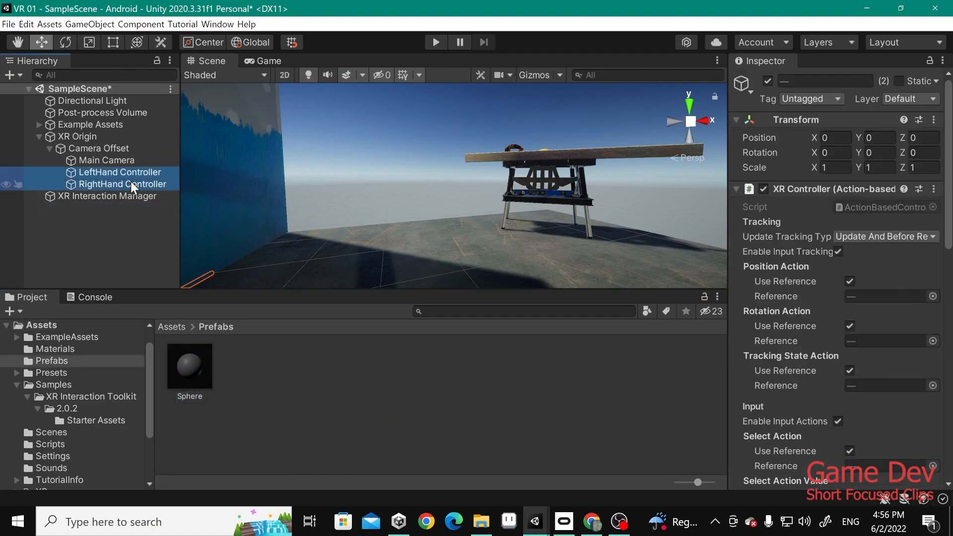
pyautogui.scroll(-10, 787, 341)
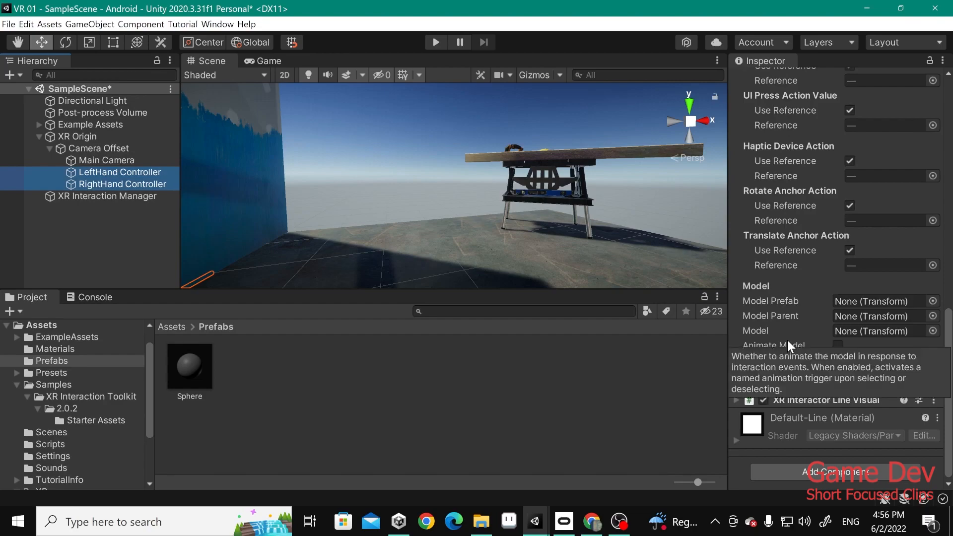
pyautogui.moveTo(194, 380); pyautogui.dragTo(861, 303)
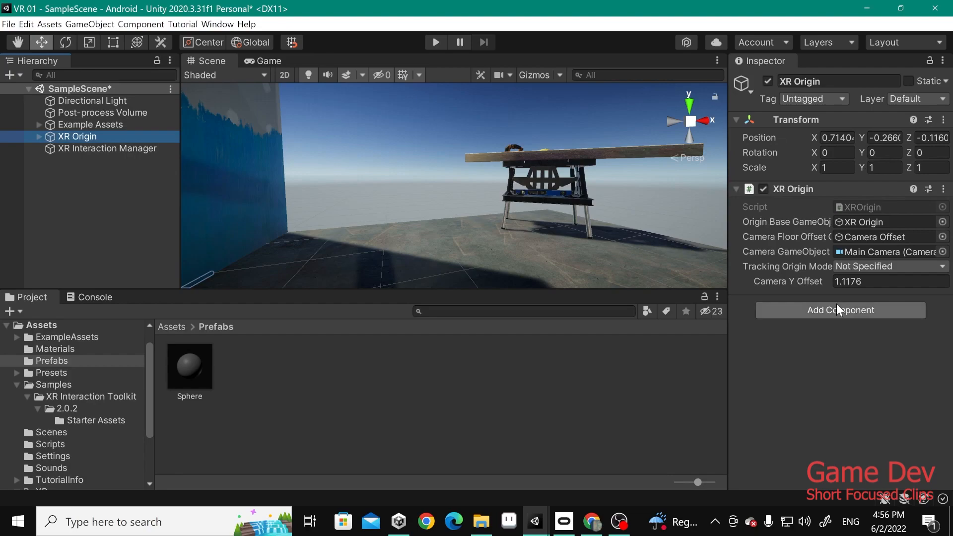
# Step: Add a Locomotion System component to XR Origin and assign the XR Origin component to its XR Origin reference
pyautogui.click(837, 308)
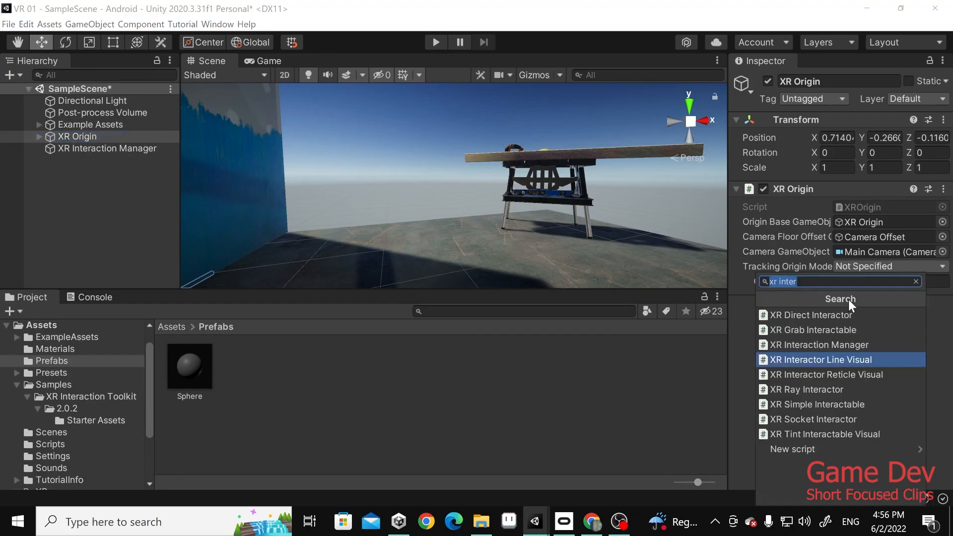
pyautogui.write('loco')
pyautogui.press('Return')
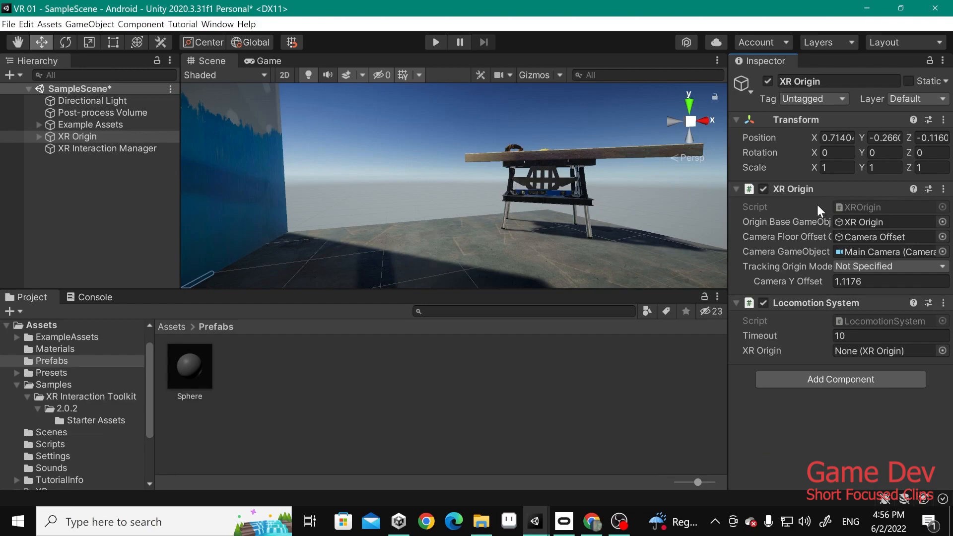
pyautogui.moveTo(816, 188); pyautogui.dragTo(861, 347)
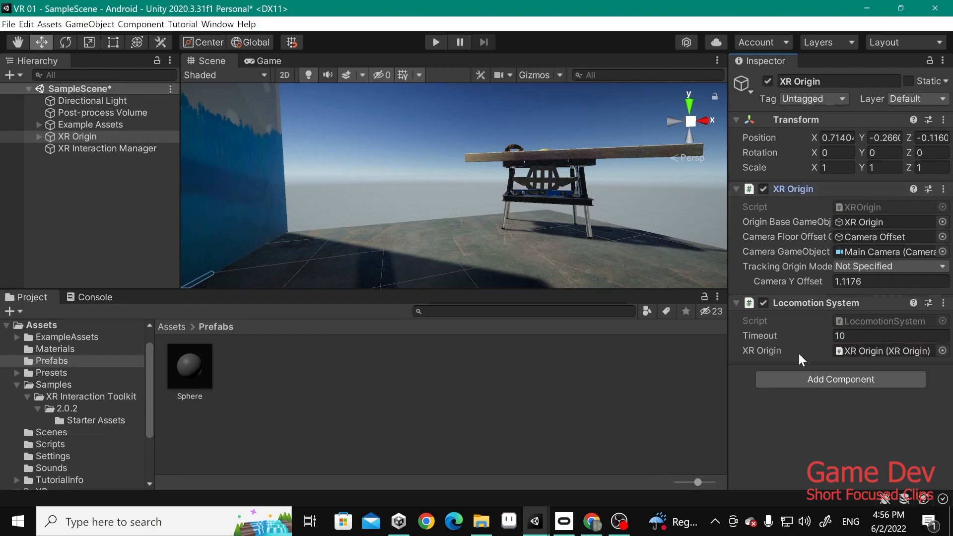
# Step: Add a Snap Turn Provider (Action-based) to XR Origin, using XR Origin's Locomotion System as its System
pyautogui.click(822, 378)
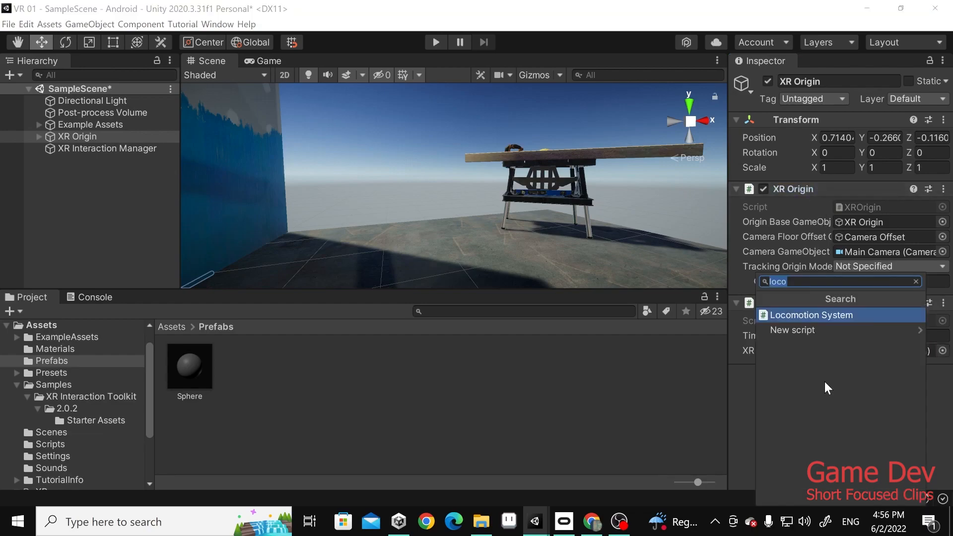
pyautogui.write('turn')
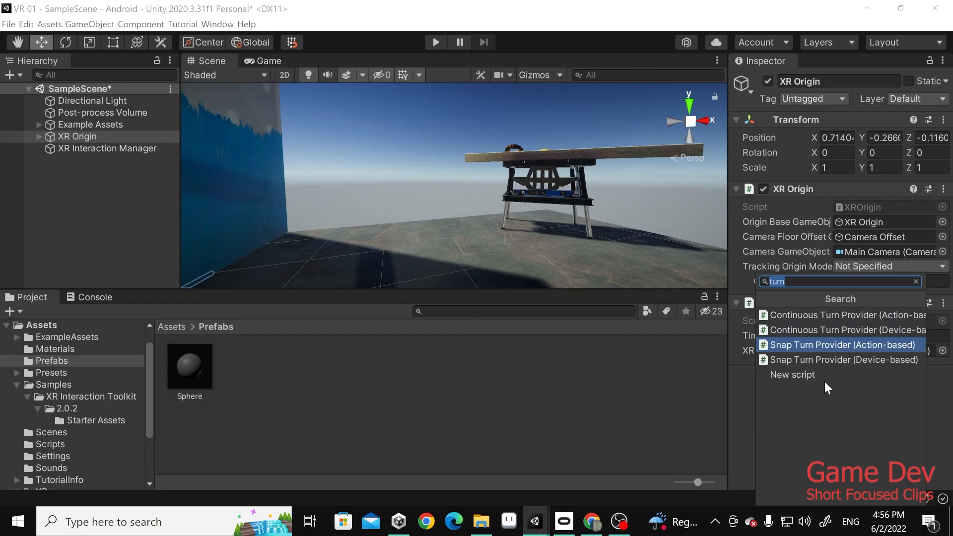
pyautogui.press('Up')
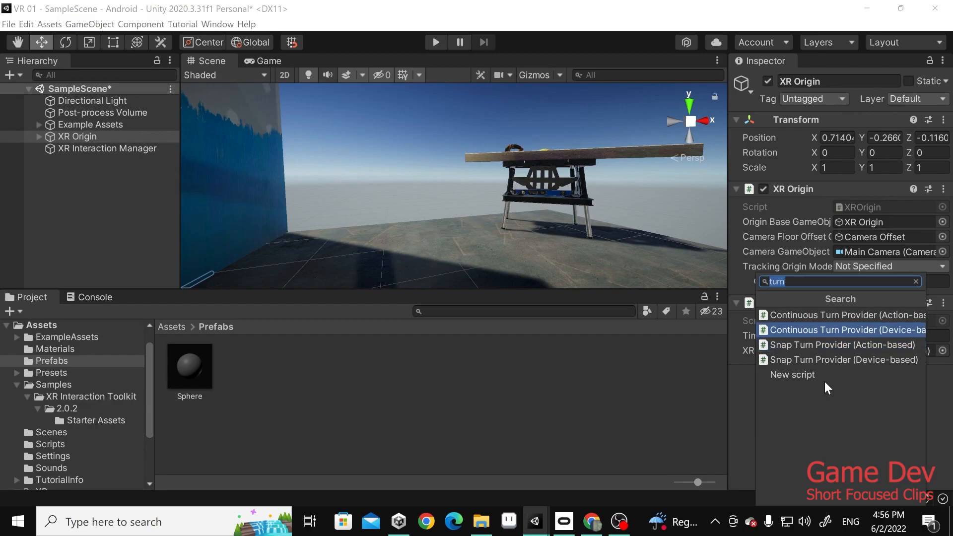
pyautogui.press('Up')
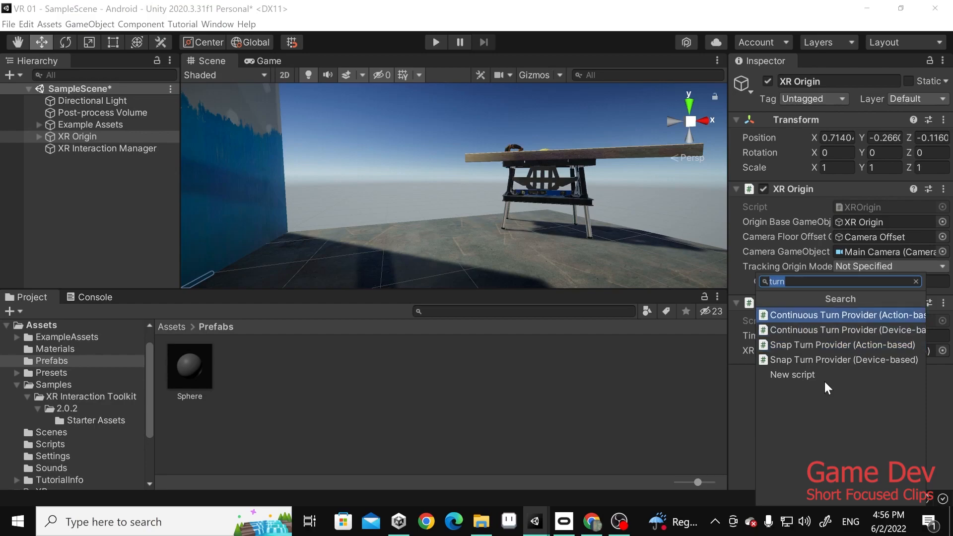
pyautogui.press('Down')
pyautogui.press('Down')
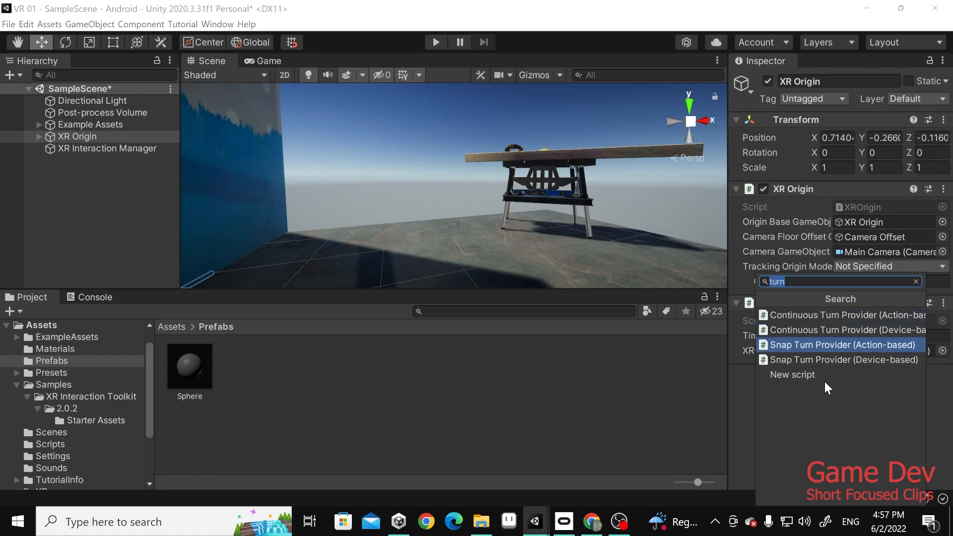
pyautogui.press('Return')
pyautogui.scroll(-3, 883, 422)
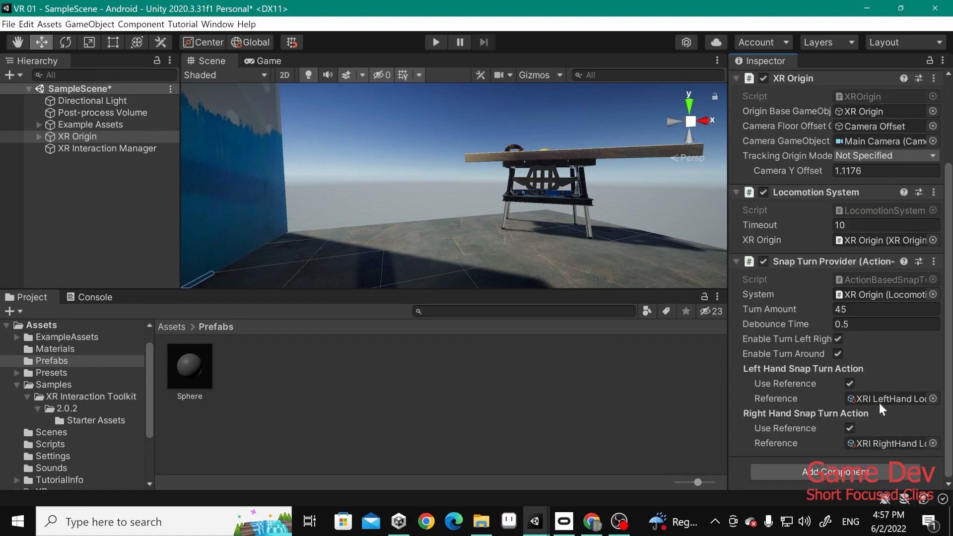
# Step: Select Safety Hat on the workbench and add an XR Grab Interactable component to it
pyautogui.moveTo(527, 233); pyautogui.dragTo(429, 206, button='right')
pyautogui.click(424, 204)
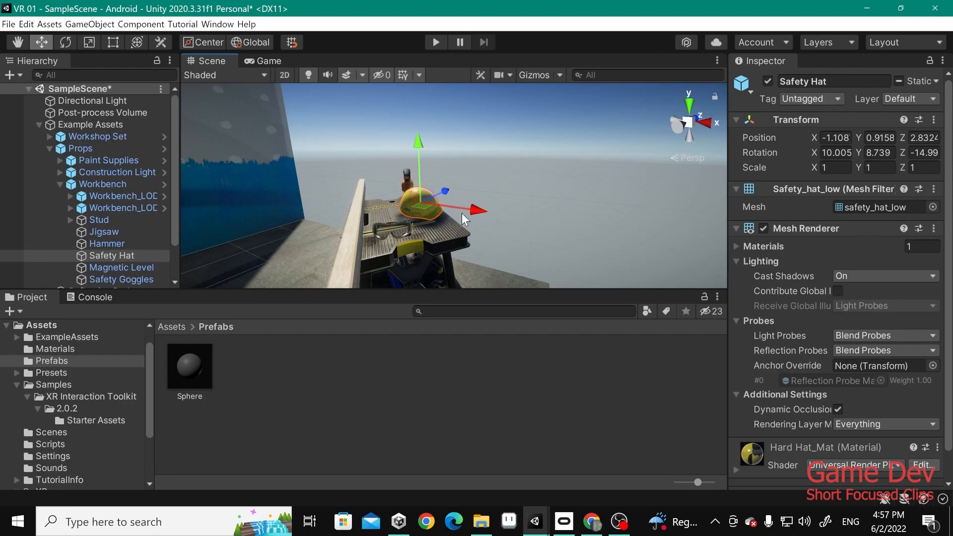
pyautogui.scroll(-2, 770, 323)
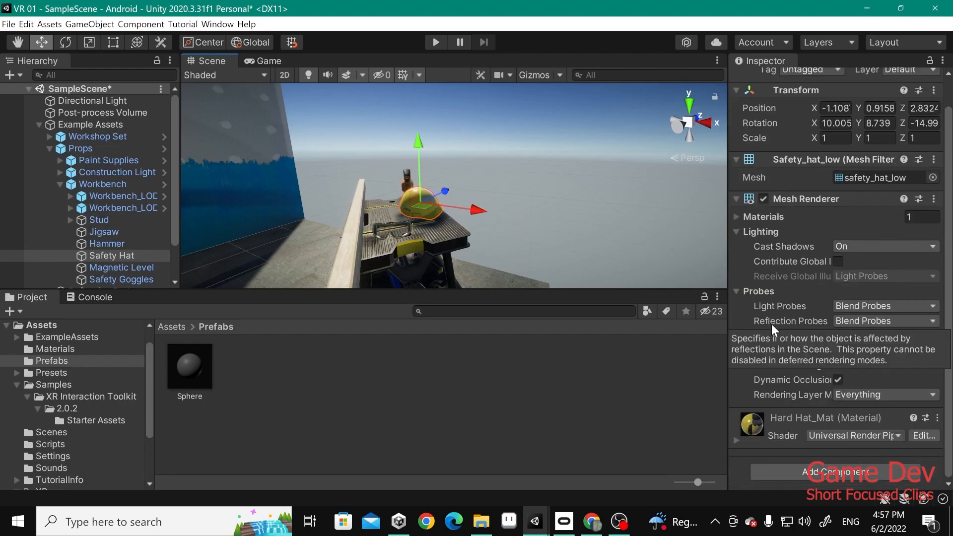
pyautogui.click(814, 473)
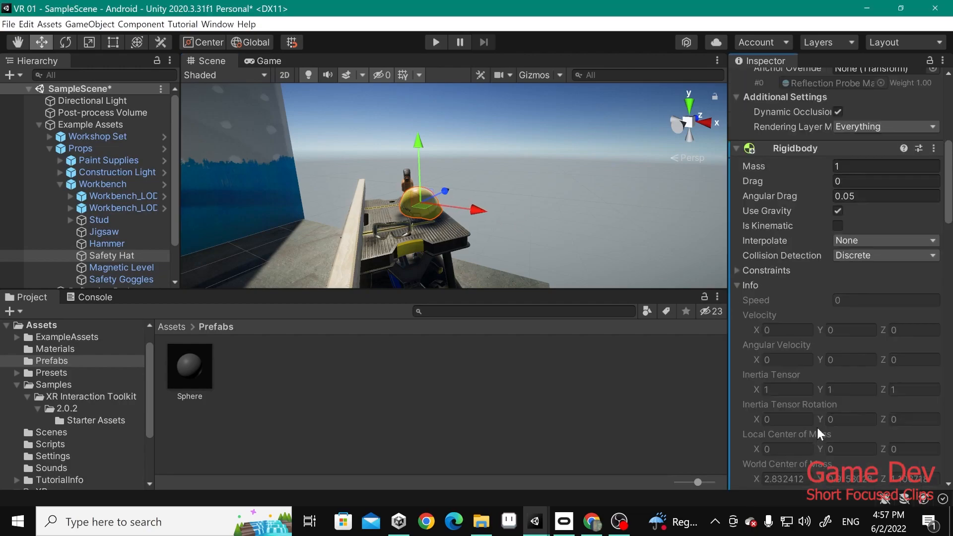
pyautogui.scroll(-9, 817, 427)
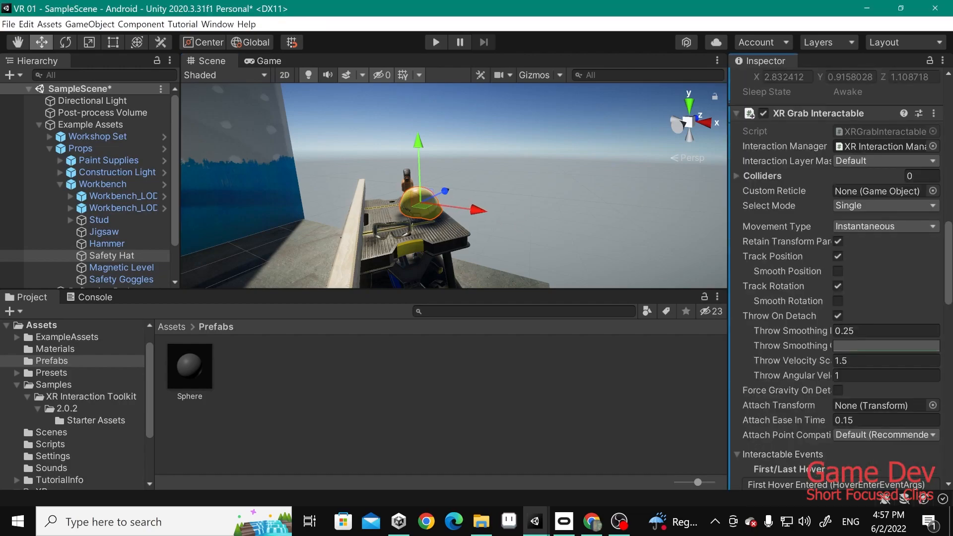
# Step: Set the Collision Detection of Safety Hat's Rigidbody to Continuous Dynamic
pyautogui.scroll(8, 840, 209)
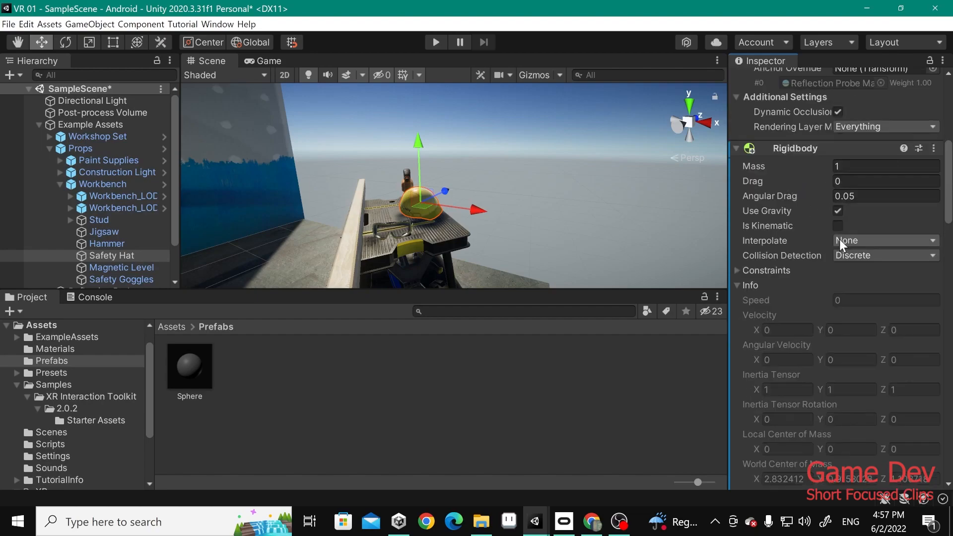
pyautogui.click(860, 254)
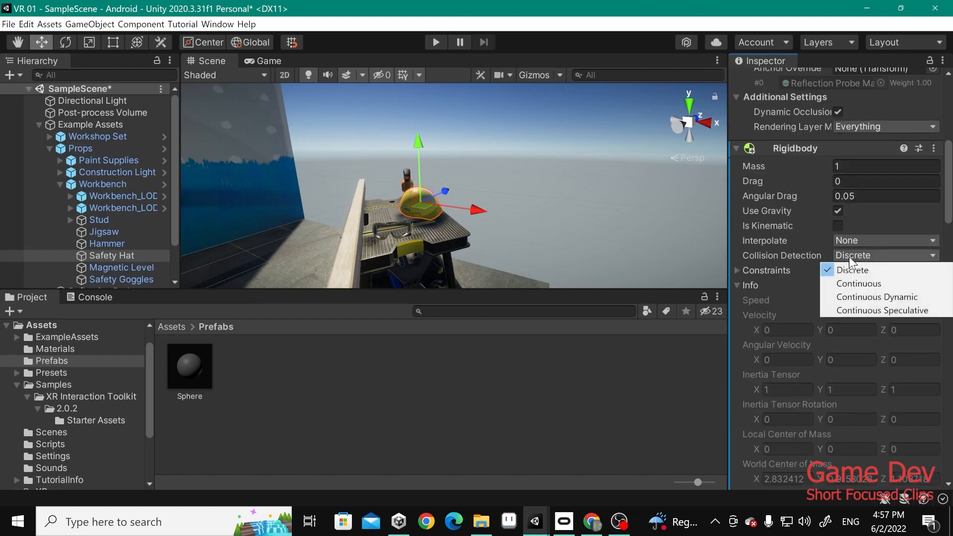
pyautogui.click(862, 294)
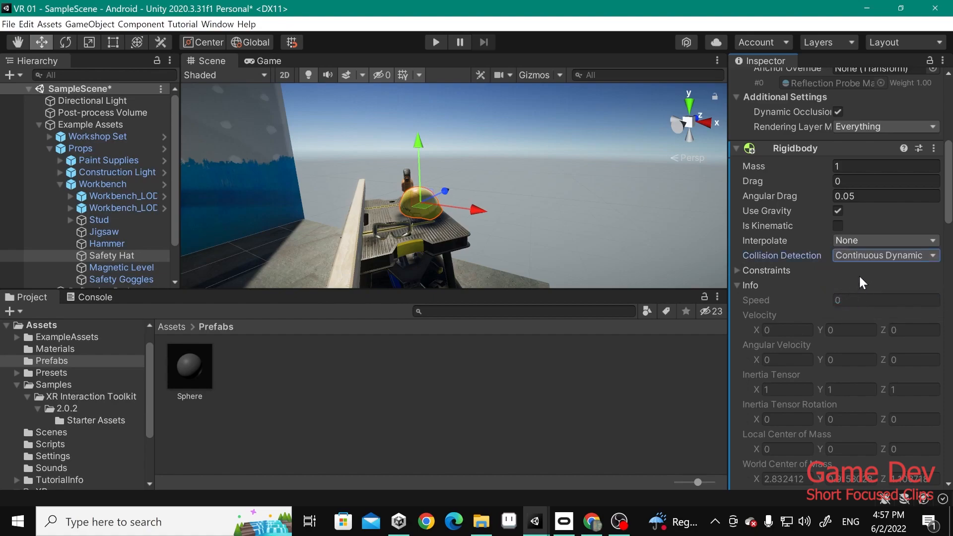
# Step: Enable Smooth Position and Smooth Rotation on Safety Hat's XR Grab Interactable
pyautogui.scroll(-10, 858, 275)
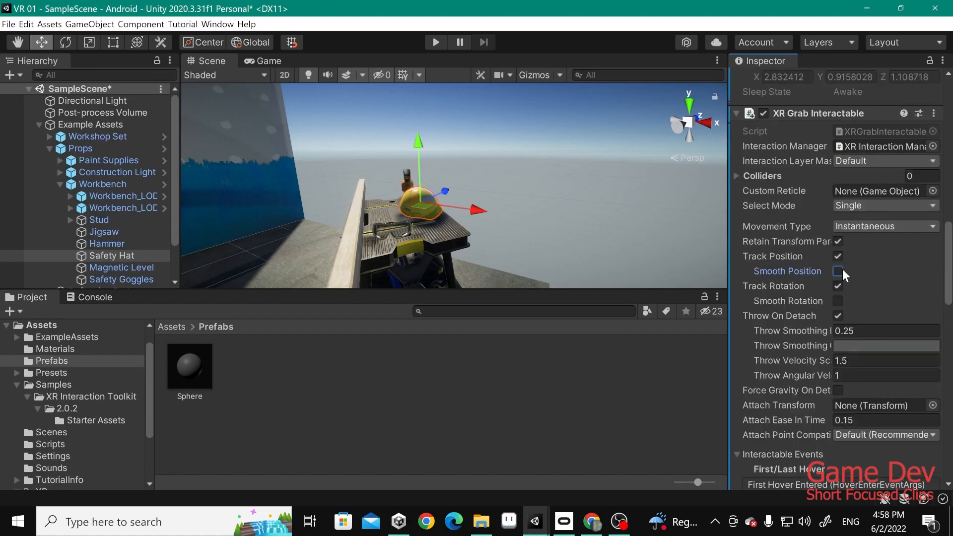
pyautogui.click(838, 271)
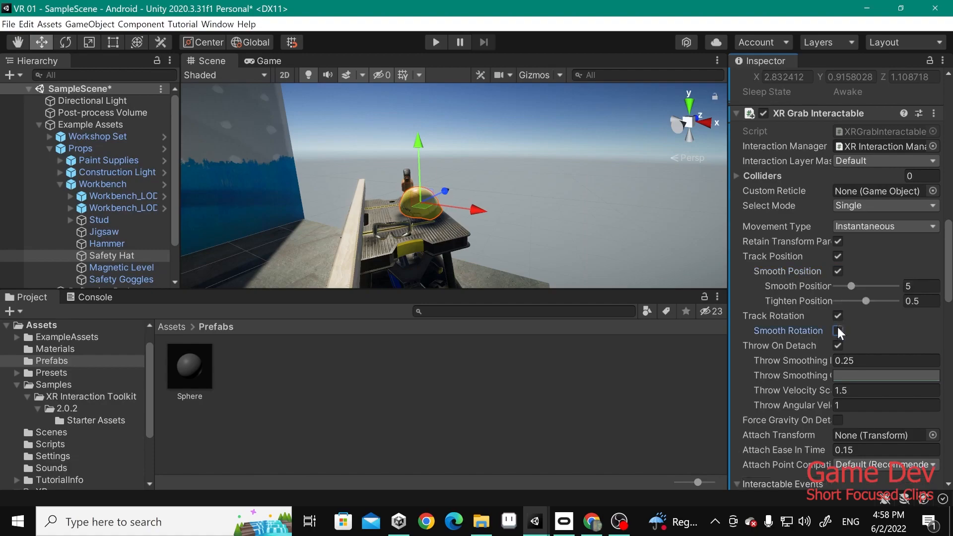
pyautogui.click(837, 330)
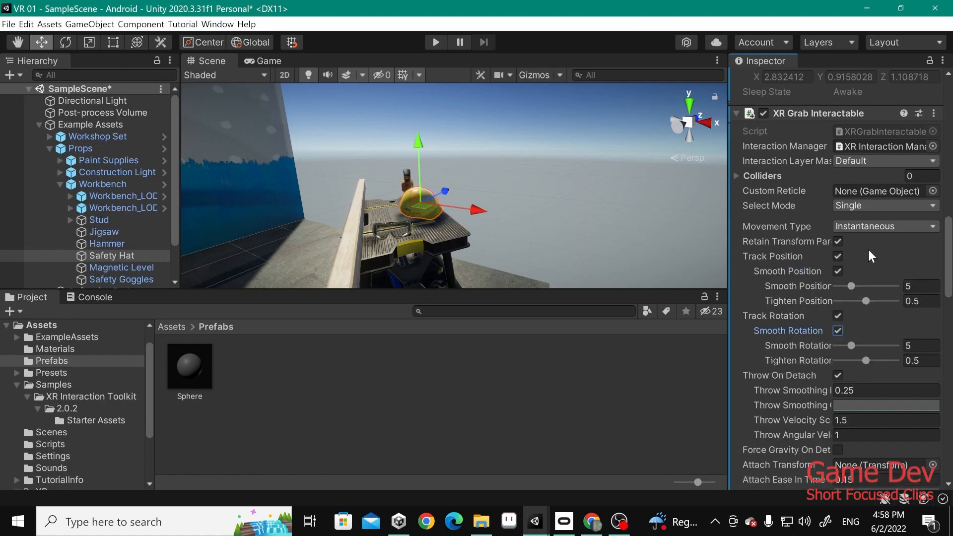
# Step: Examine the hover, select and activate Interactable Events of Safety Hat's XR Grab Interactable
pyautogui.scroll(-13, 844, 248)
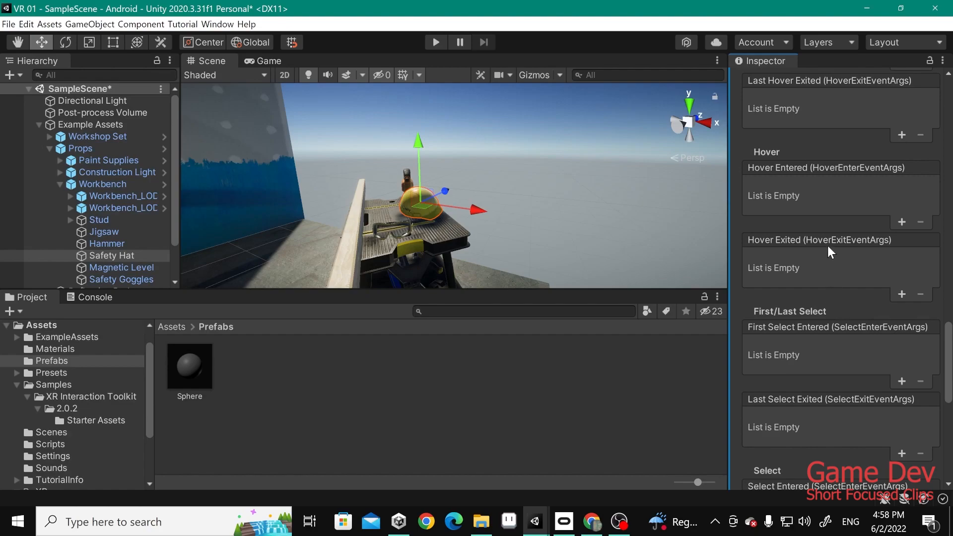
pyautogui.scroll(3, 828, 243)
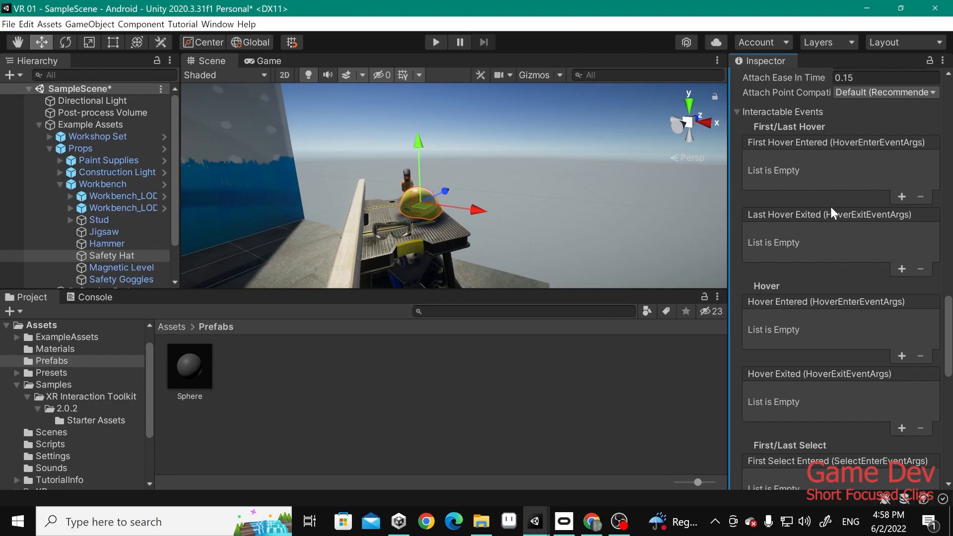
pyautogui.click(735, 114)
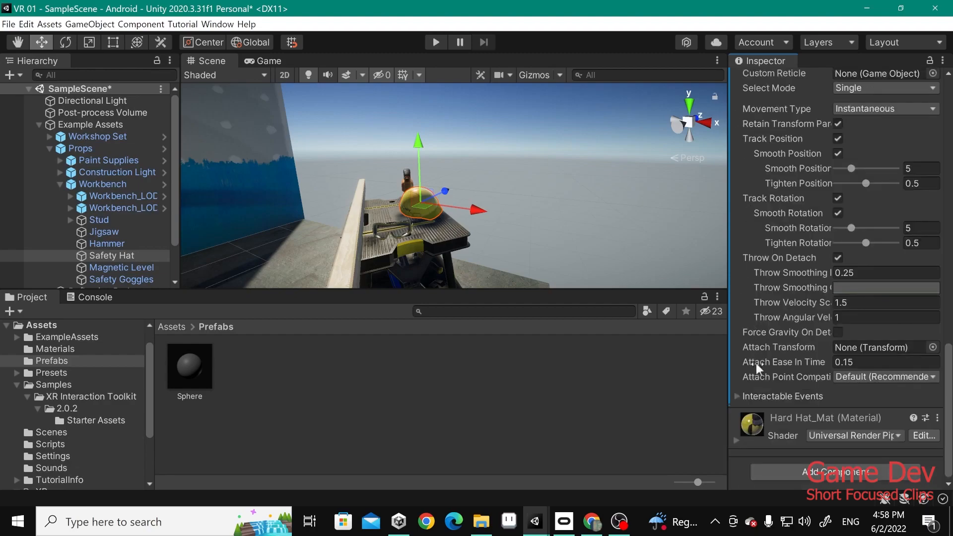
pyautogui.click(744, 393)
pyautogui.scroll(-8, 754, 384)
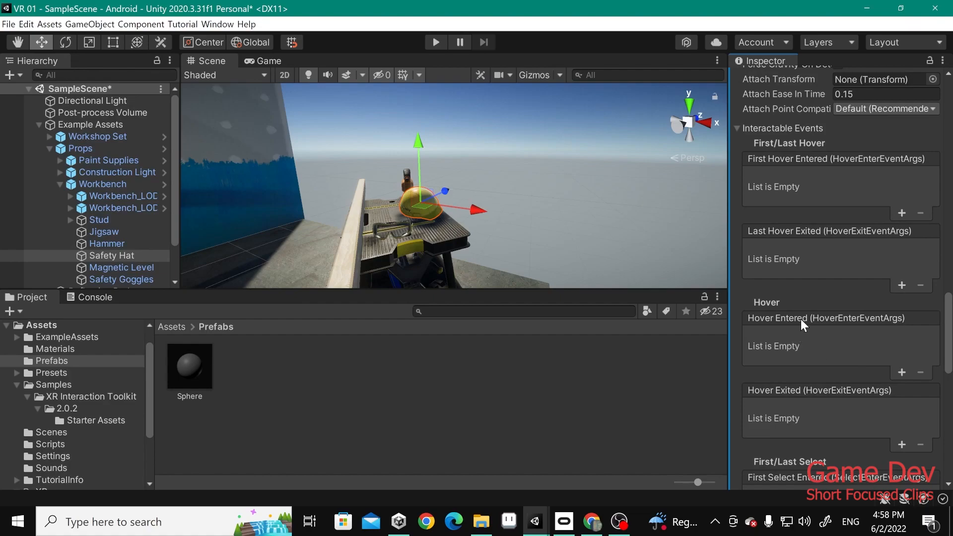
pyautogui.scroll(-5, 822, 339)
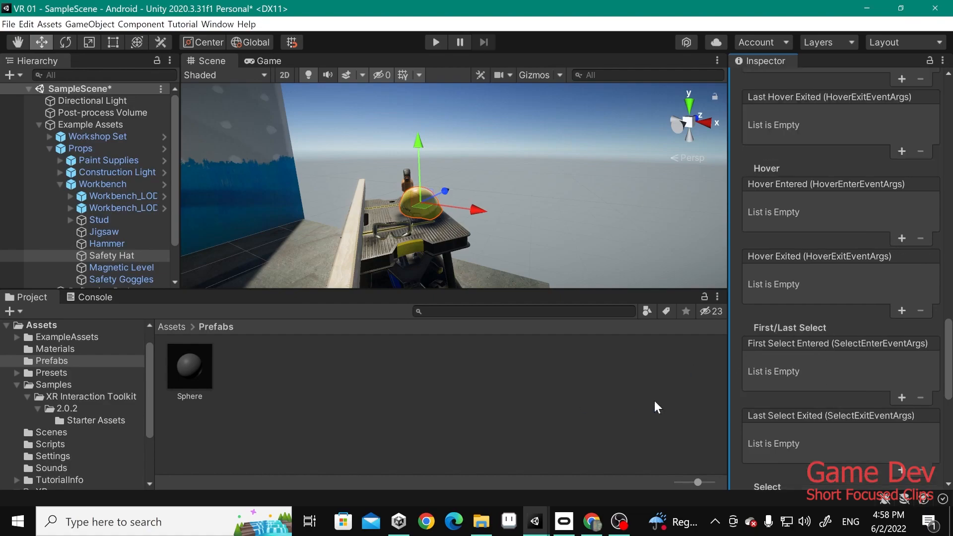
pyautogui.scroll(-12, 855, 317)
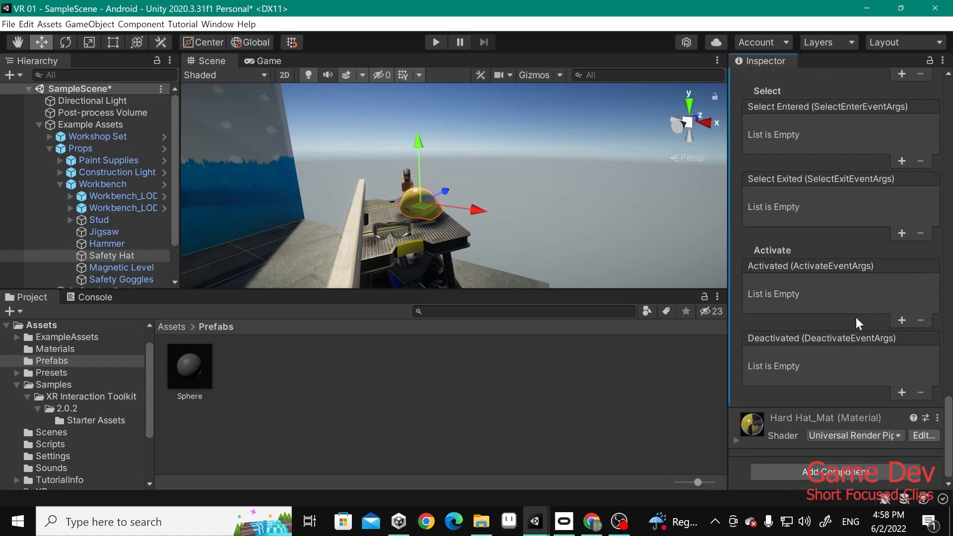
# Step: Add an Audio Source component to Safety Hat and assign Mission Completed as its AudioClip
pyautogui.click(831, 475)
pyautogui.write('aud')
pyautogui.press('Down')
pyautogui.press('Down')
pyautogui.press('Down')
pyautogui.press('Down')
pyautogui.press('Down')
pyautogui.press('Down')
pyautogui.press('Down')
pyautogui.press('Down')
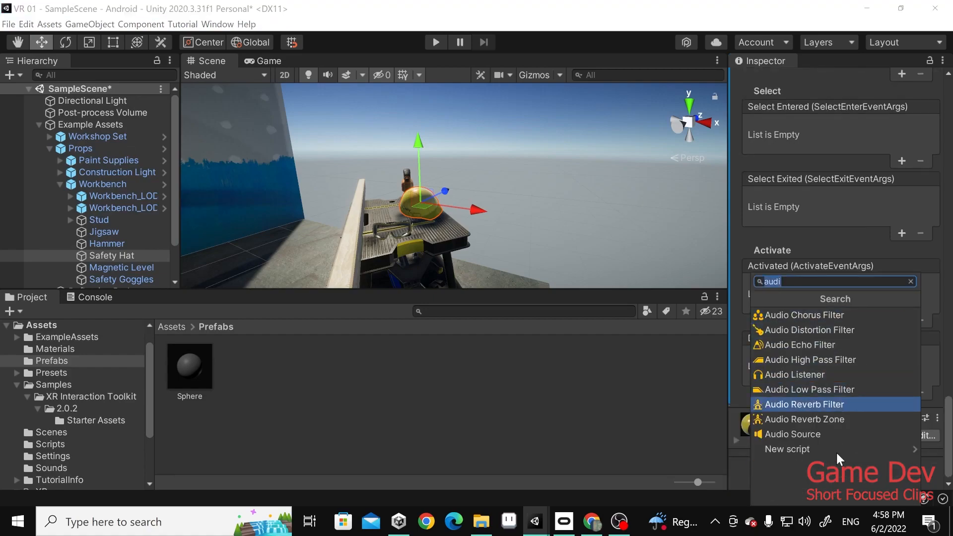
pyautogui.press('Return')
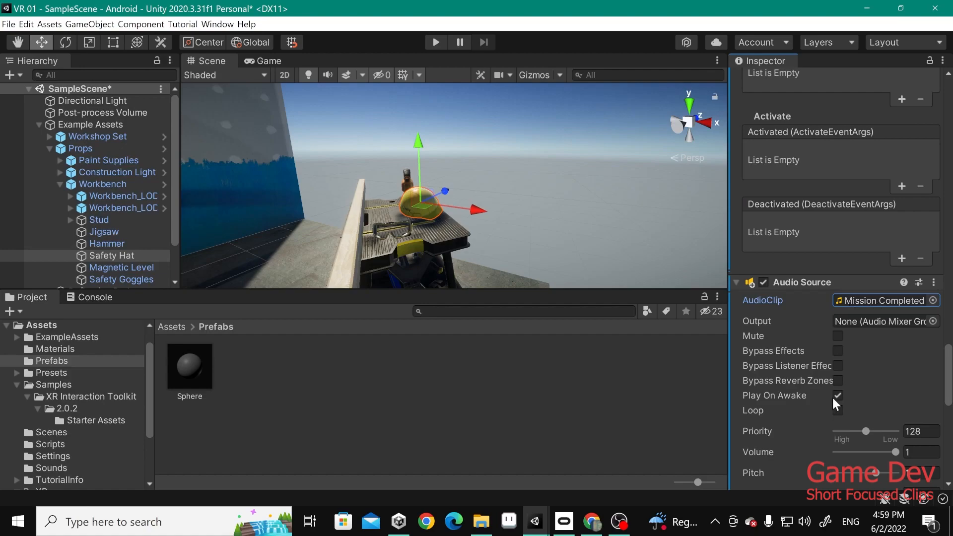
# Step: Disable Play On Awake on Safety Hat's Audio Source and set its Spatial Blend to 1 (3D)
pyautogui.scroll(-3, 860, 379)
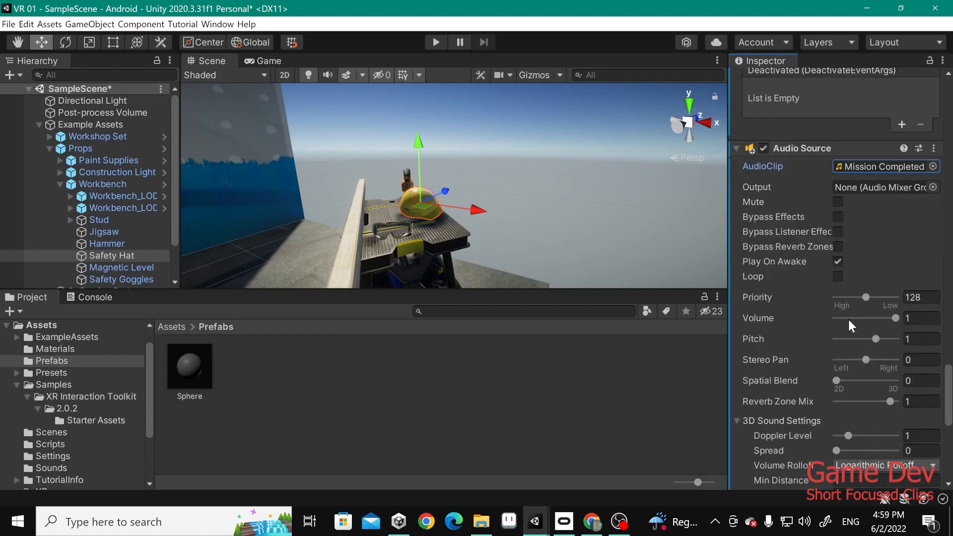
pyautogui.click(838, 262)
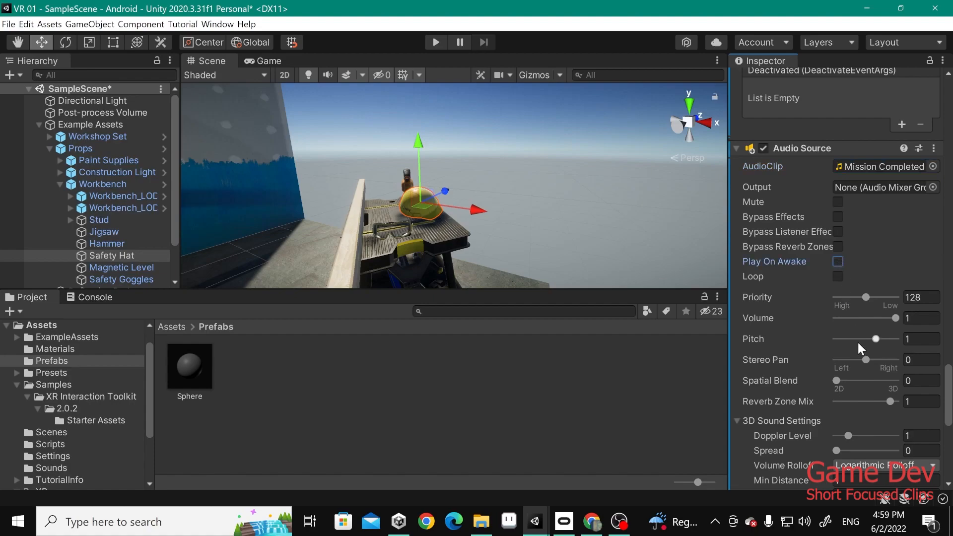
pyautogui.moveTo(858, 379); pyautogui.dragTo(899, 380)
pyautogui.scroll(-3, 877, 386)
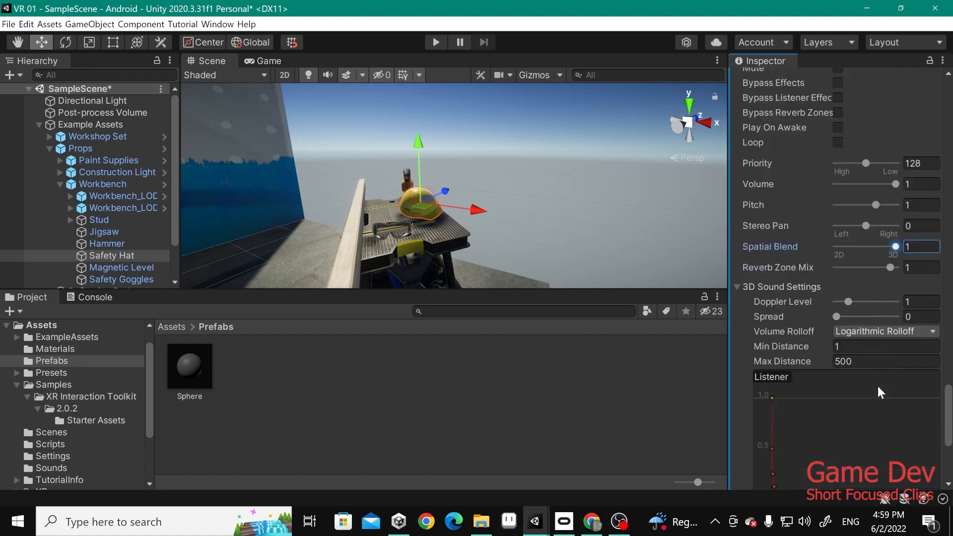
# Step: Add a Select Entered event entry that targets Safety Hat's Audio Source and calls AudioSource Play ()
pyautogui.scroll(12, 783, 275)
pyautogui.scroll(-10, 794, 298)
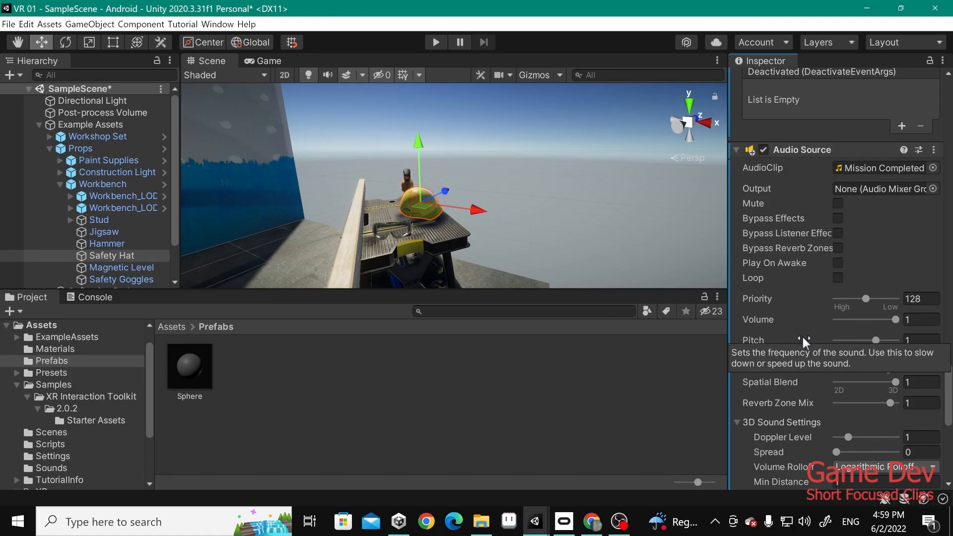
pyautogui.scroll(10, 801, 340)
pyautogui.moveTo(796, 415); pyautogui.dragTo(787, 143)
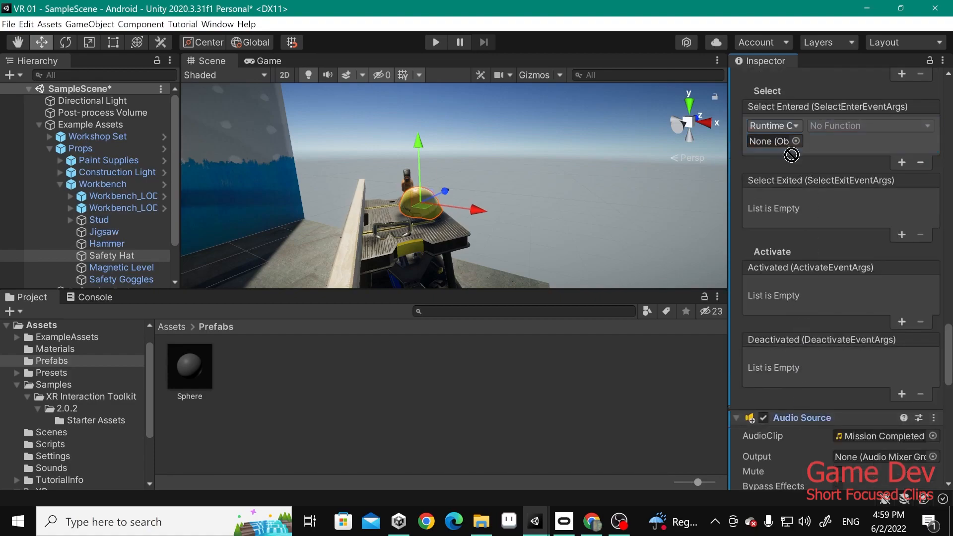
pyautogui.click(868, 126)
pyautogui.moveTo(846, 236)
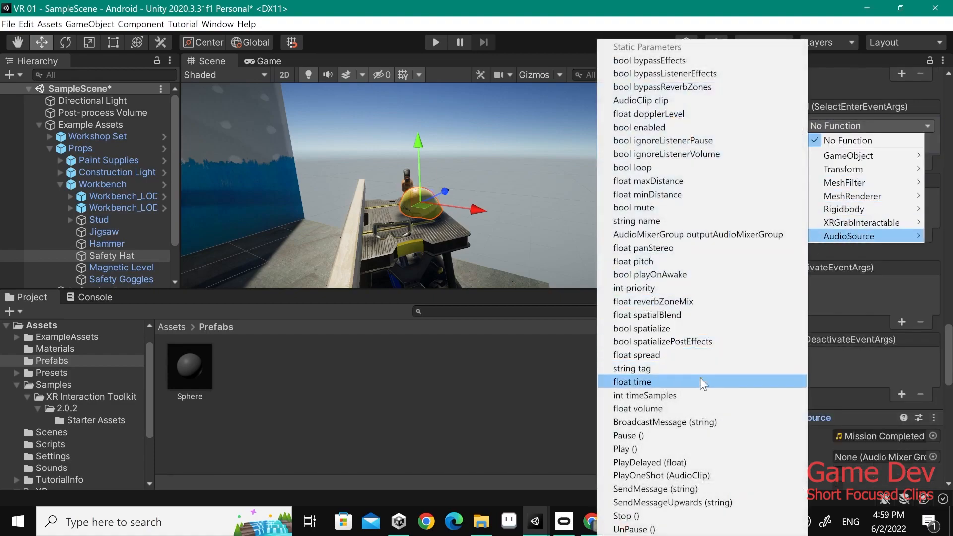
pyautogui.click(626, 449)
# Step: Add a Box Collider component to Safety Hat and inspect its bounds in the scene with Edit Collider
pyautogui.scroll(-10, 833, 397)
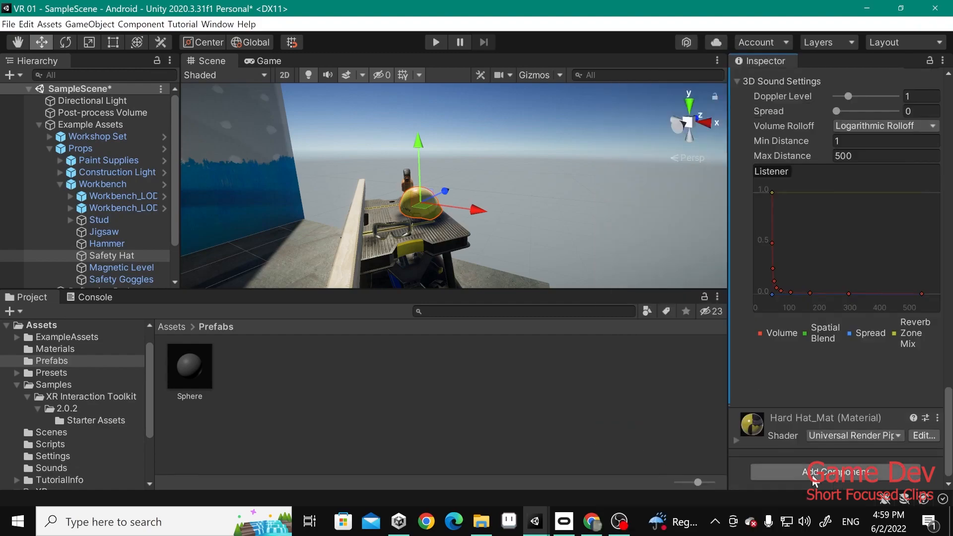
pyautogui.click(813, 471)
pyautogui.write('box')
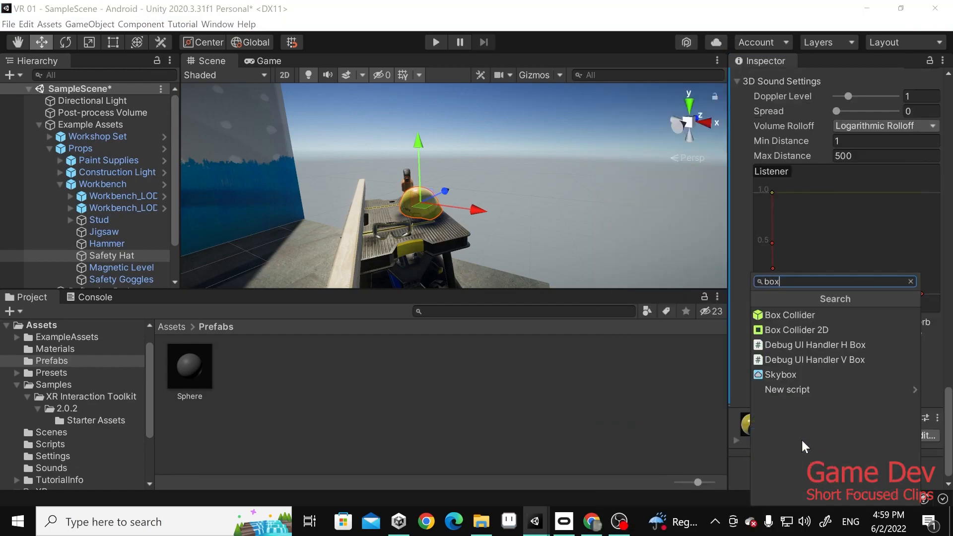
pyautogui.press('Return')
pyautogui.click(843, 437)
pyautogui.moveTo(484, 237); pyautogui.dragTo(546, 238, button='right')
pyautogui.click(126, 256)
pyautogui.moveTo(585, 168); pyautogui.dragTo(563, 188, button='right')
# Step: Move Safety Hat off the workbench and down towards the floor beside it, and run the scene
pyautogui.click(264, 44)
pyautogui.click(264, 44)
pyautogui.moveTo(502, 153); pyautogui.dragTo(396, 147)
pyautogui.moveTo(332, 105); pyautogui.dragTo(341, 175)
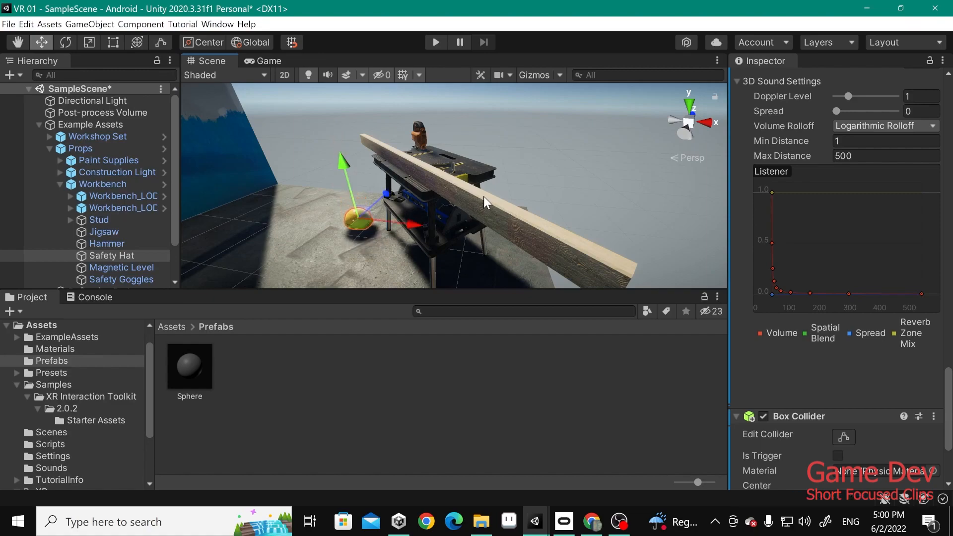
pyautogui.click(436, 42)
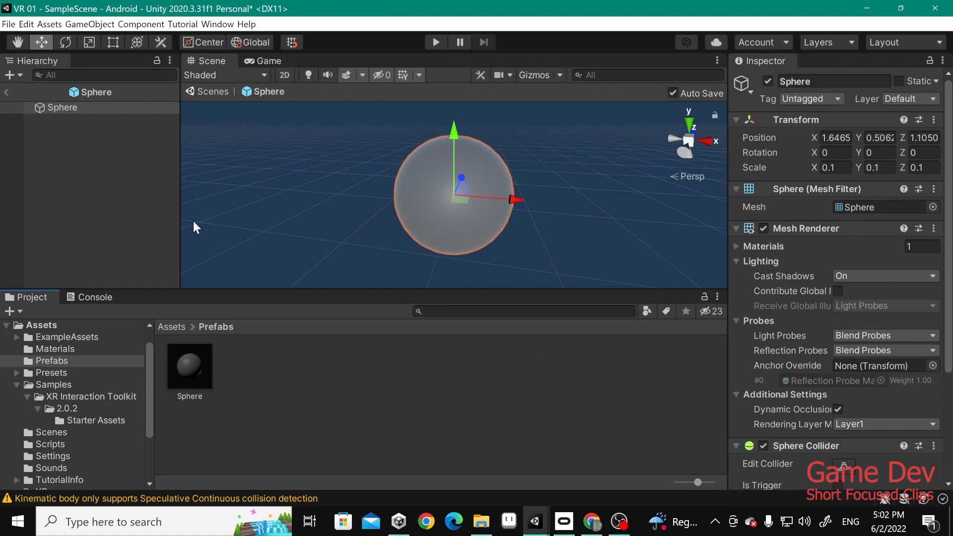
# Step: Set the Sphere prefab's Position to X 0 and Y 0.5
pyautogui.click(813, 139)
pyautogui.write('0')
pyautogui.press('Tab')
pyautogui.write('0.5')
pyautogui.press('Tab')
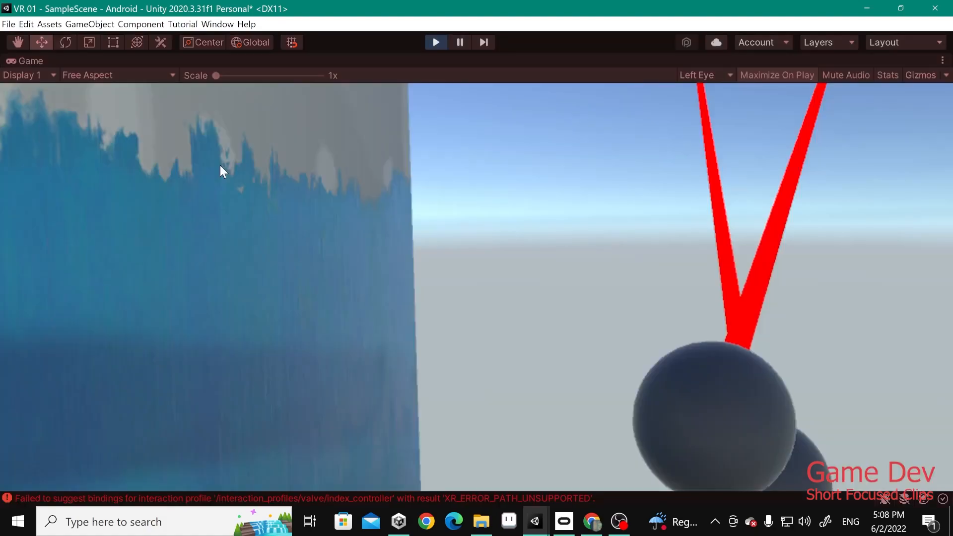